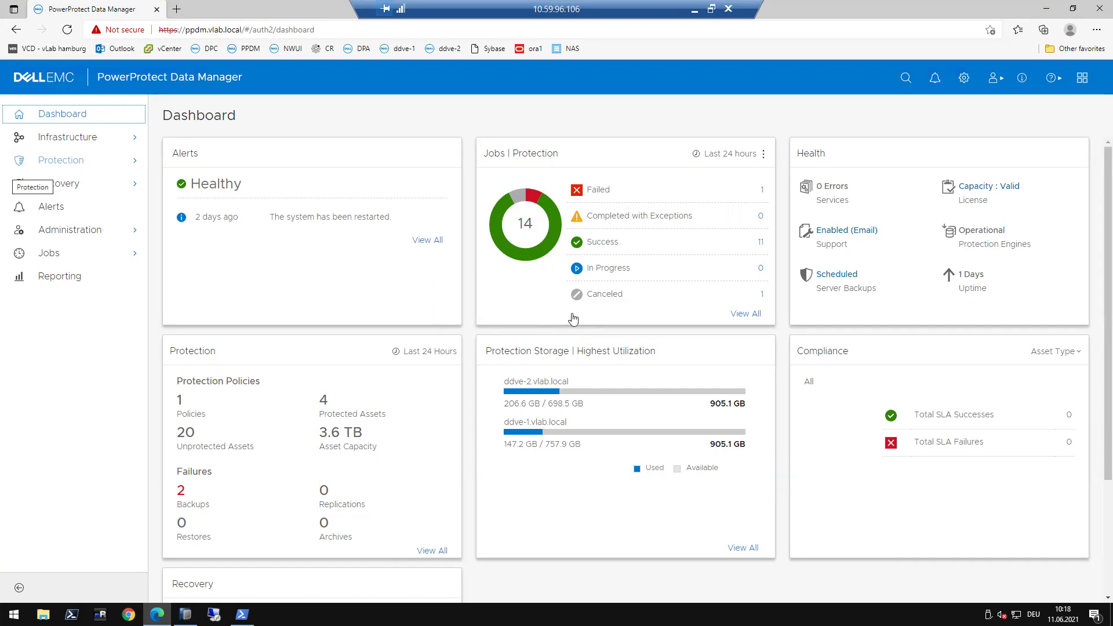
Find the SAP HANA agent in the agent downloads list and review its installation in the SSH session, closing the list when done
{"action": "left_click", "coordinate": [963, 79]}
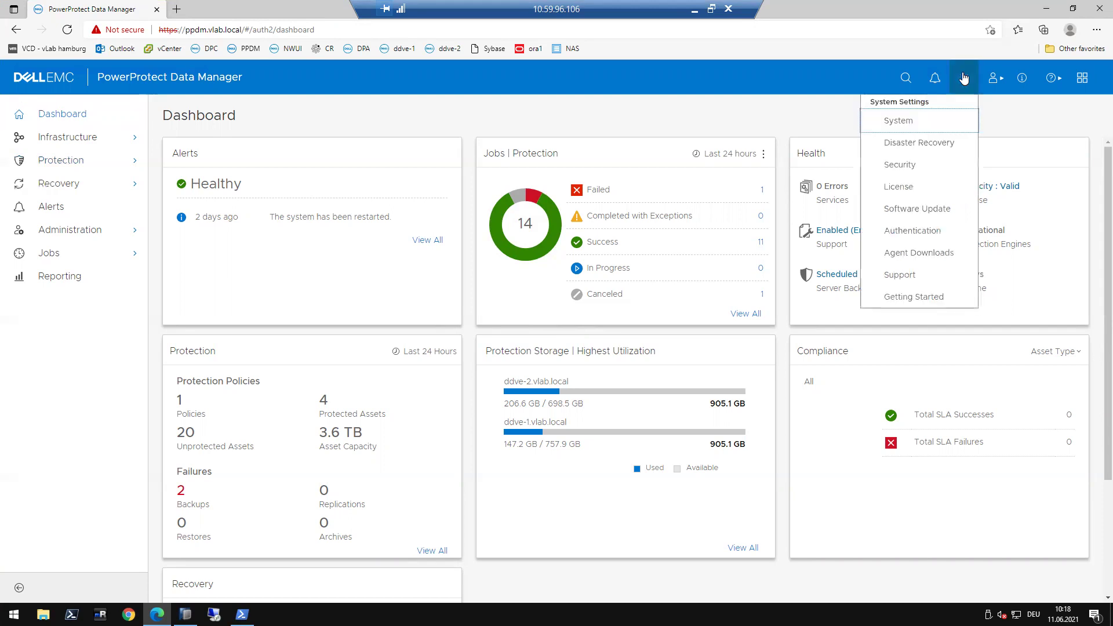
{"action": "left_click", "coordinate": [918, 254]}
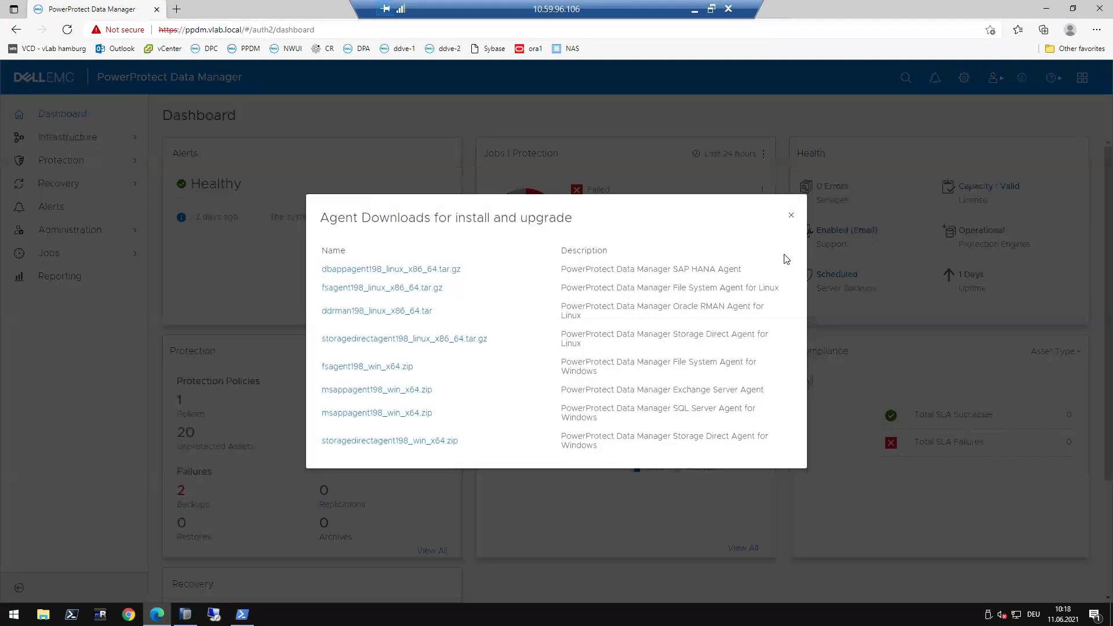
{"action": "left_click_drag", "start_coordinate": [561, 269], "coordinate": [746, 271]}
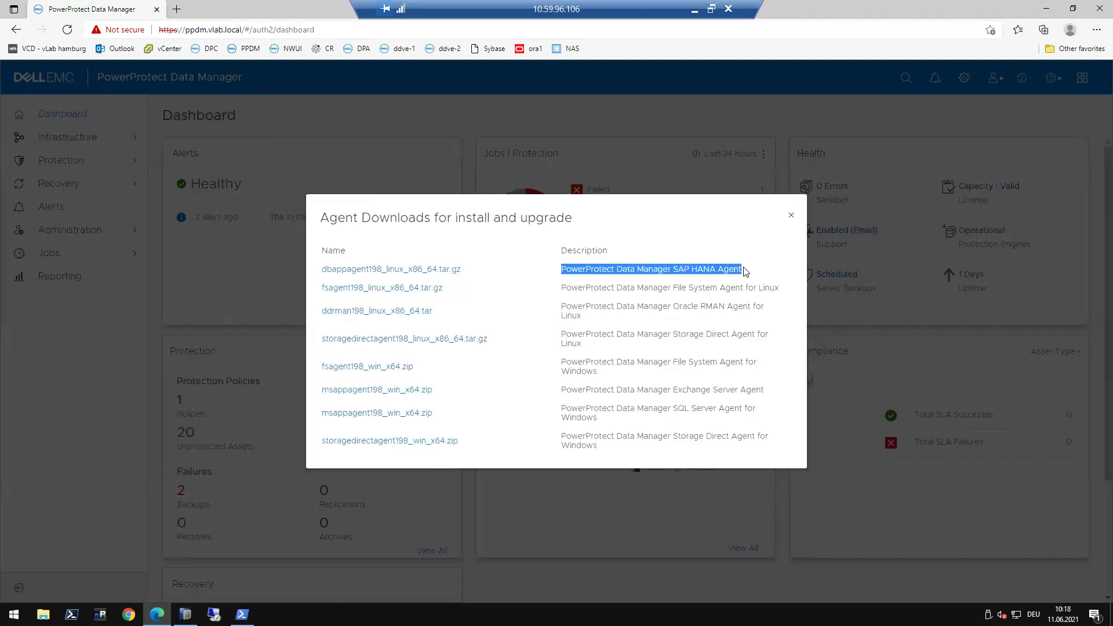
{"action": "left_click", "coordinate": [242, 614]}
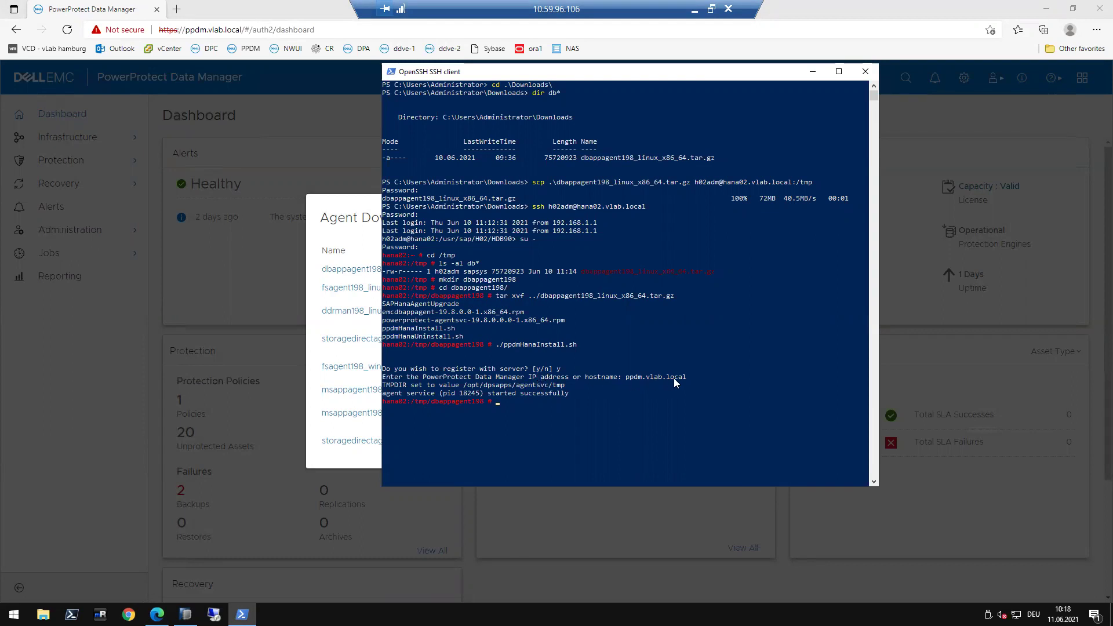
{"action": "left_click", "coordinate": [79, 380]}
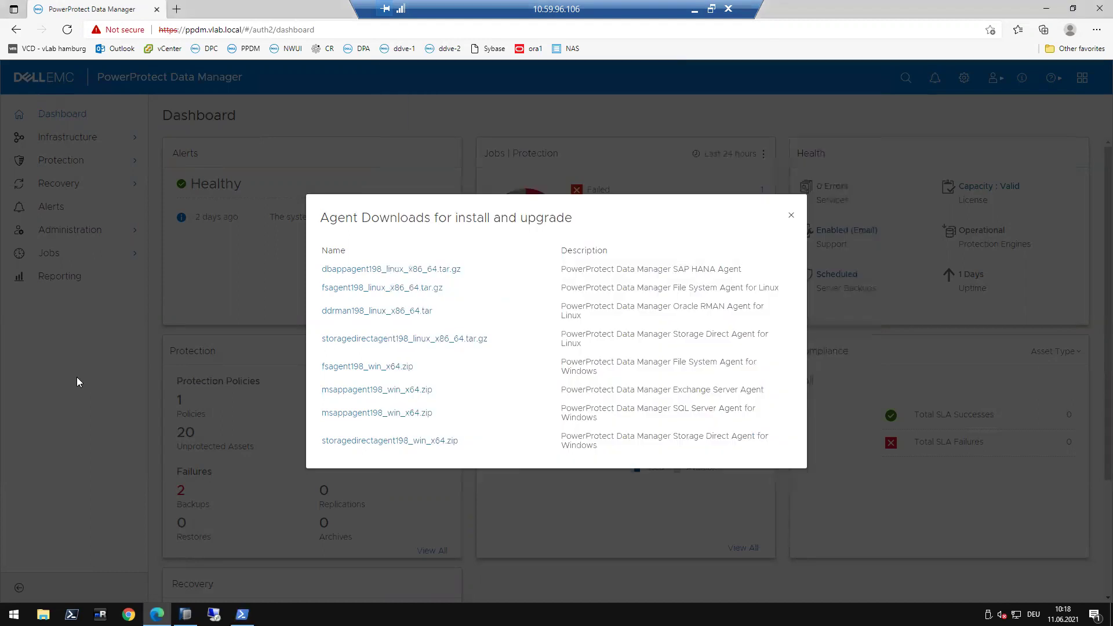
{"action": "left_click", "coordinate": [791, 221]}
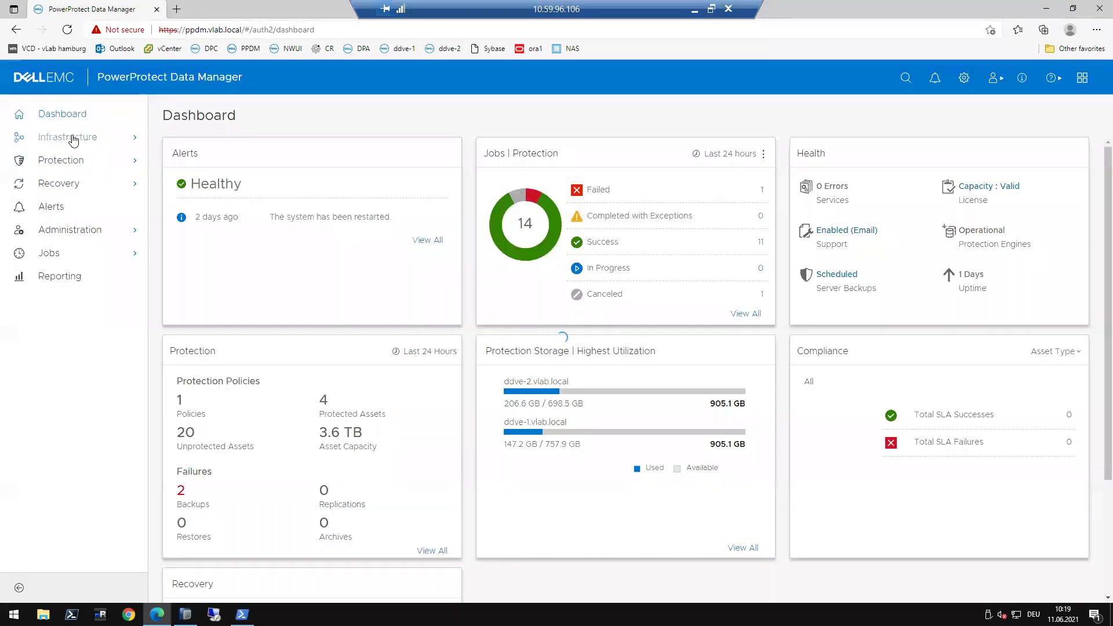
Check the registration of the hana01.vlab.local and hana02.vlab.local hosts under the infrastructure's application agents
{"action": "left_click", "coordinate": [70, 139]}
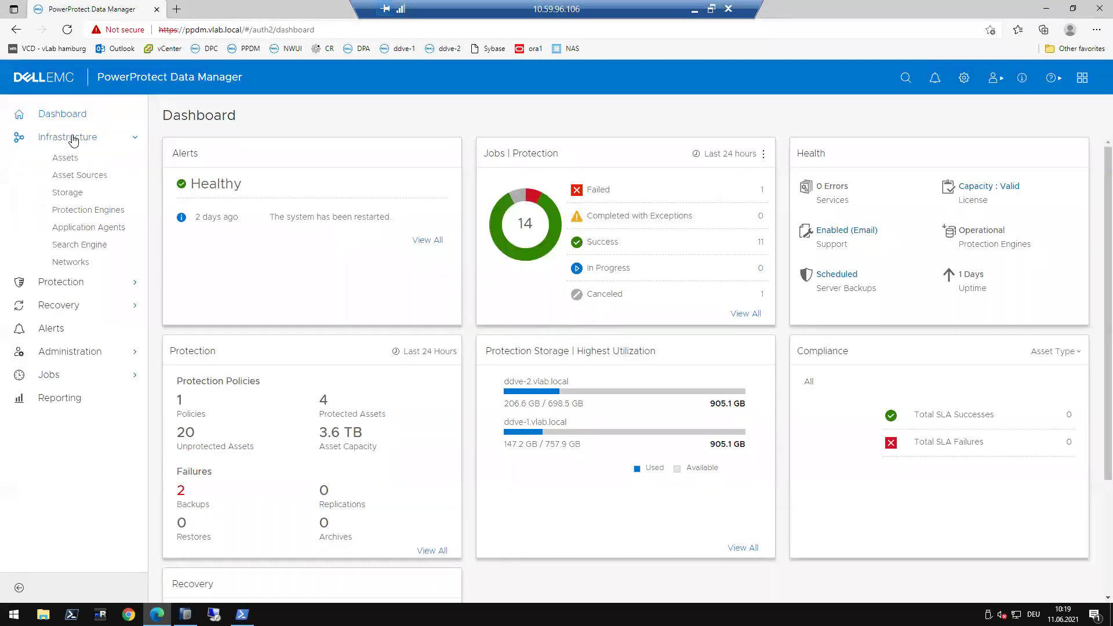
{"action": "left_click", "coordinate": [89, 229]}
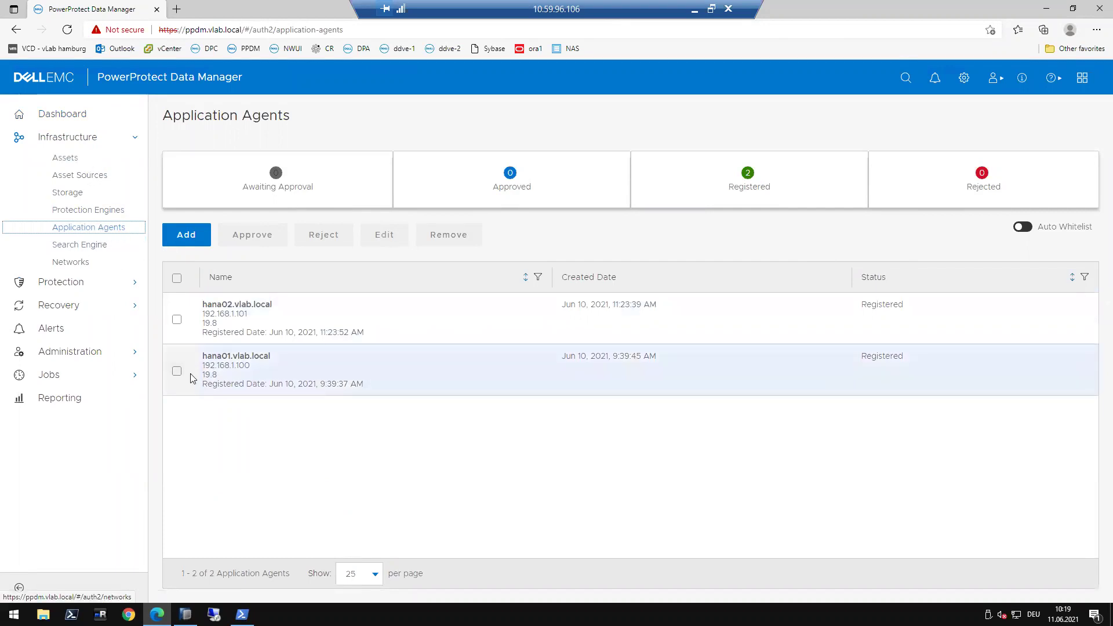
{"action": "left_click", "coordinate": [177, 319]}
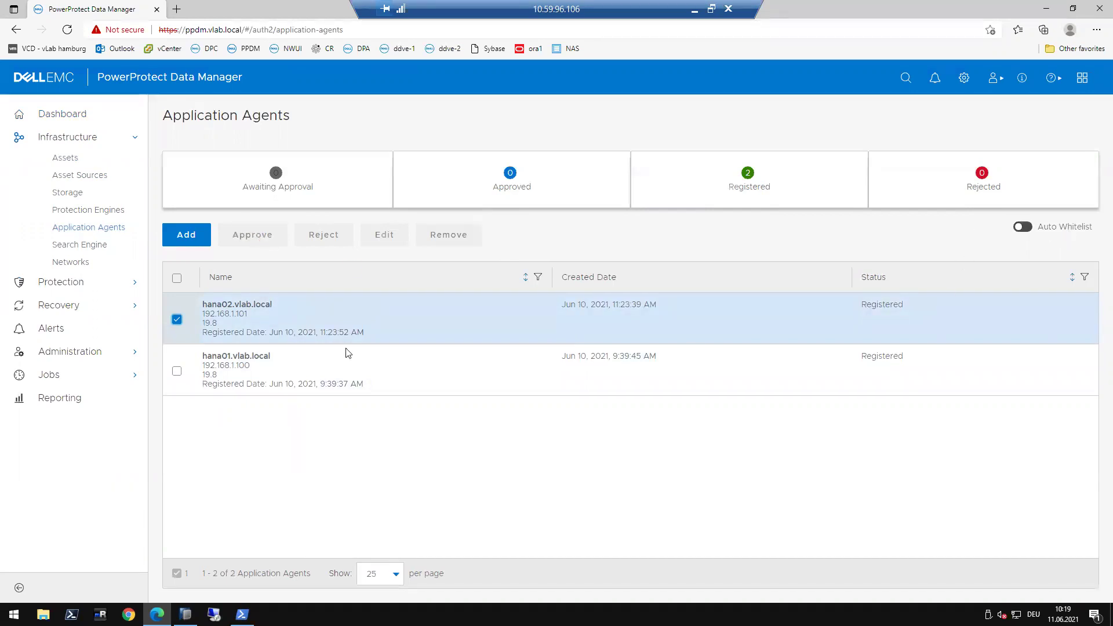
{"action": "left_click", "coordinate": [176, 320]}
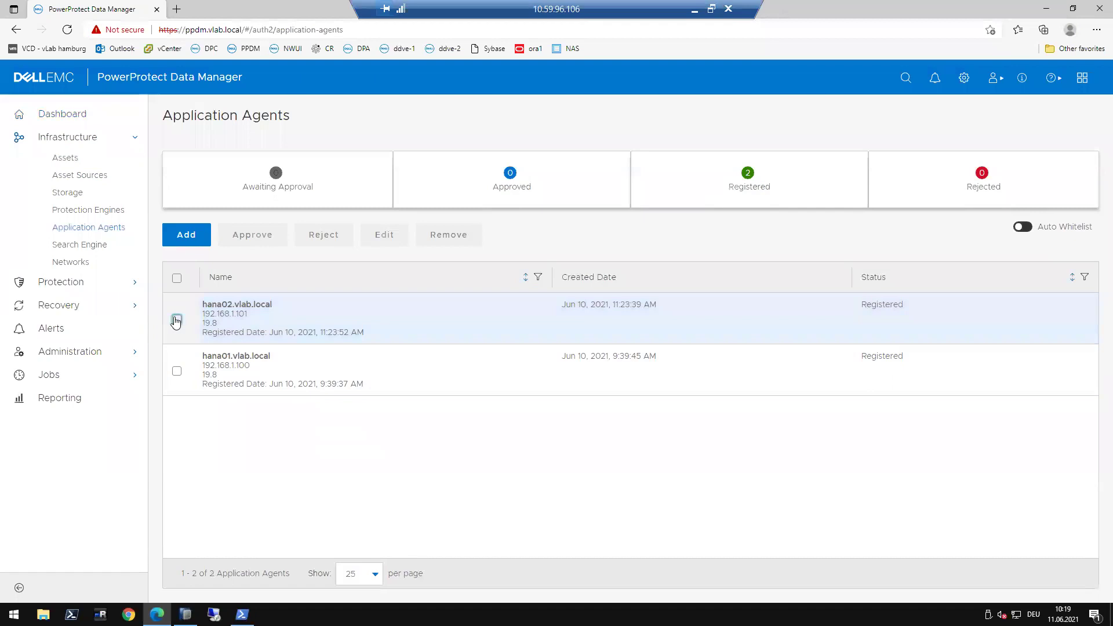
View the SAP HANA hosts among the asset sources and the SAP HANA databases among the assets
{"action": "left_click", "coordinate": [91, 177]}
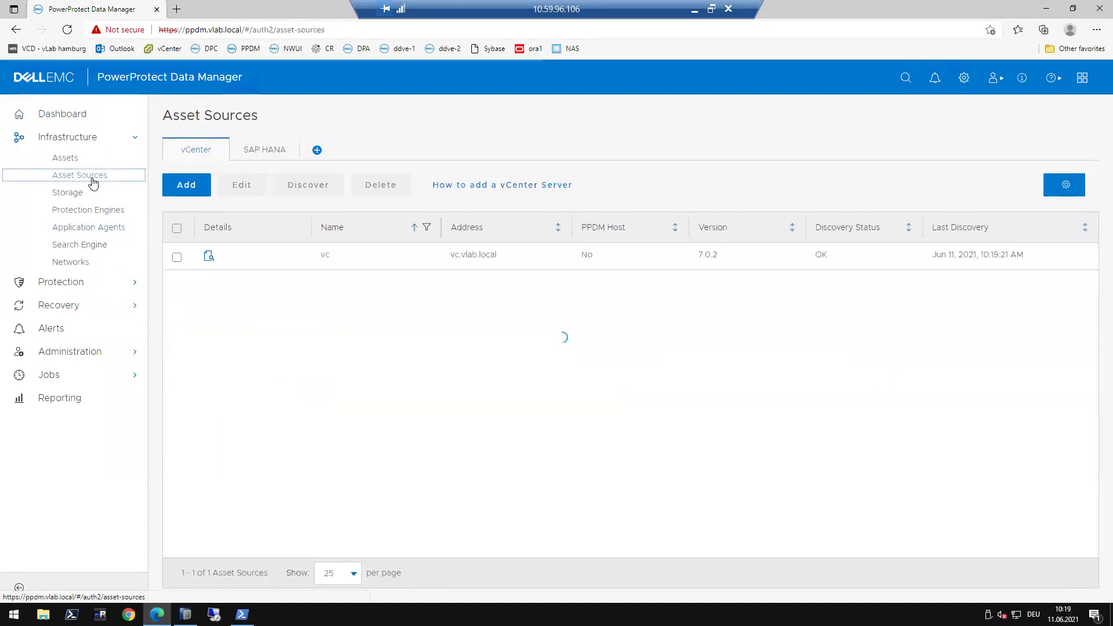
{"action": "left_click", "coordinate": [264, 152]}
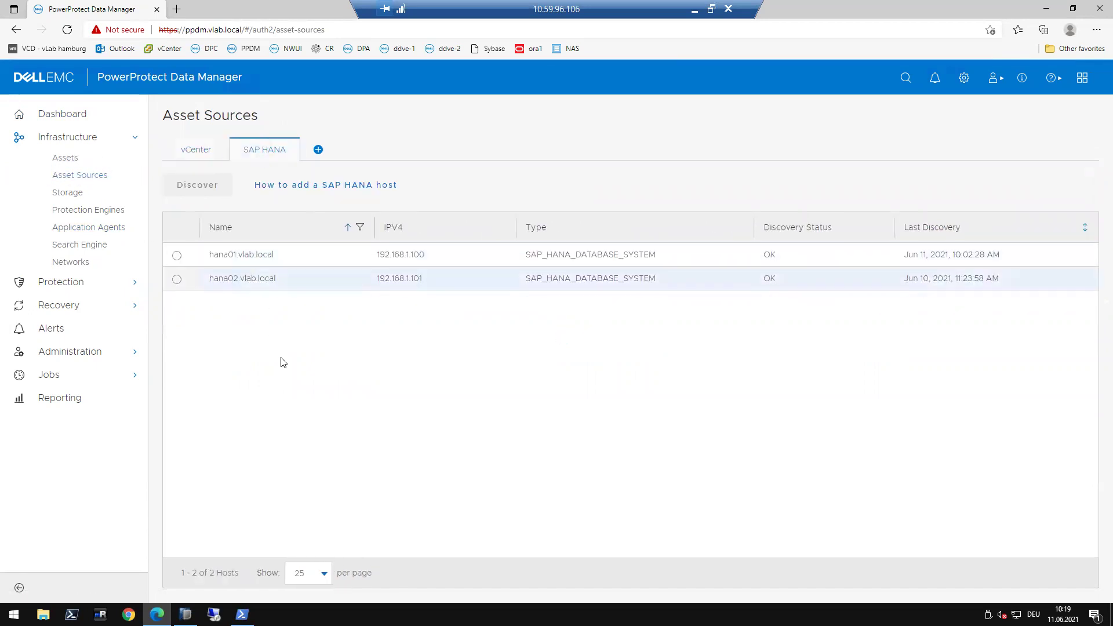
{"action": "left_click", "coordinate": [67, 159]}
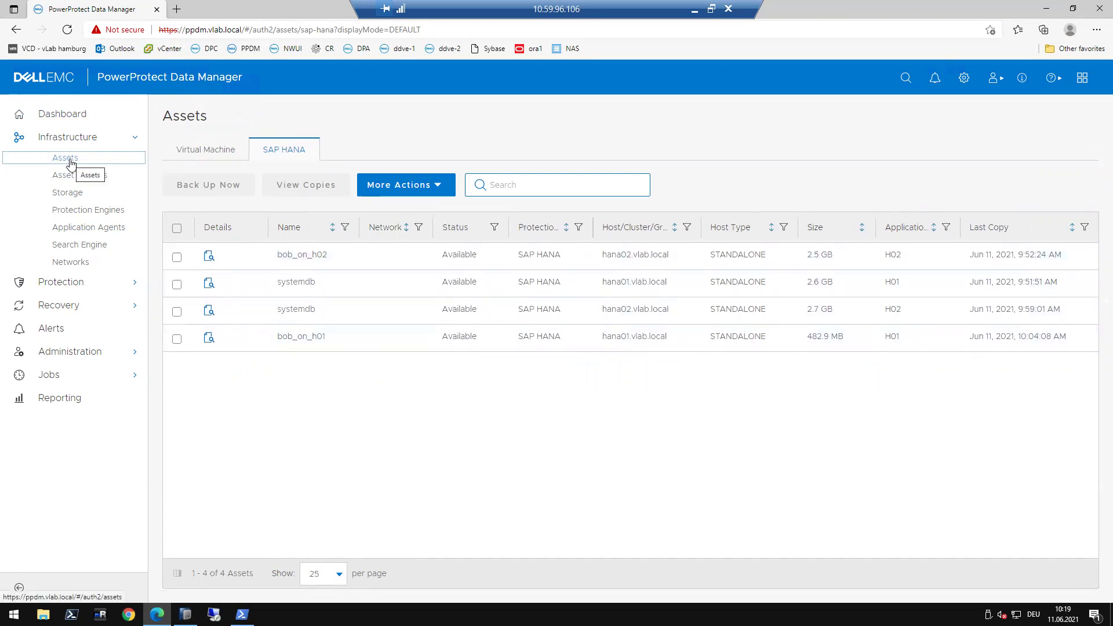
Open the SAP HANA protection policy for editing and go back through its assets and purpose to the policy type
{"action": "left_click", "coordinate": [73, 288]}
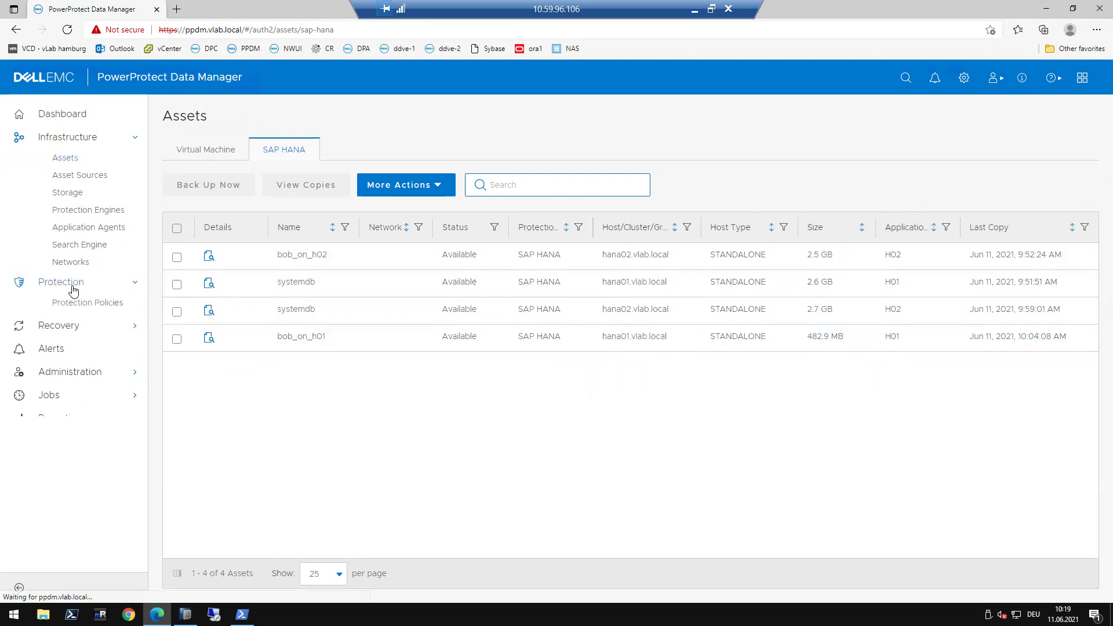
{"action": "left_click", "coordinate": [108, 304]}
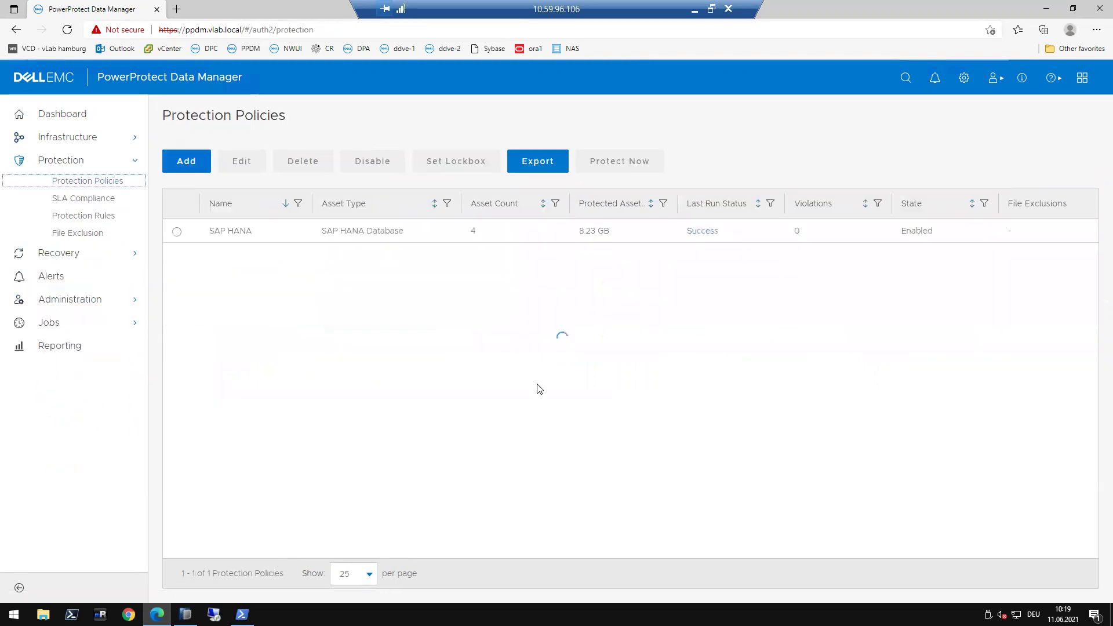
{"action": "left_click", "coordinate": [177, 231]}
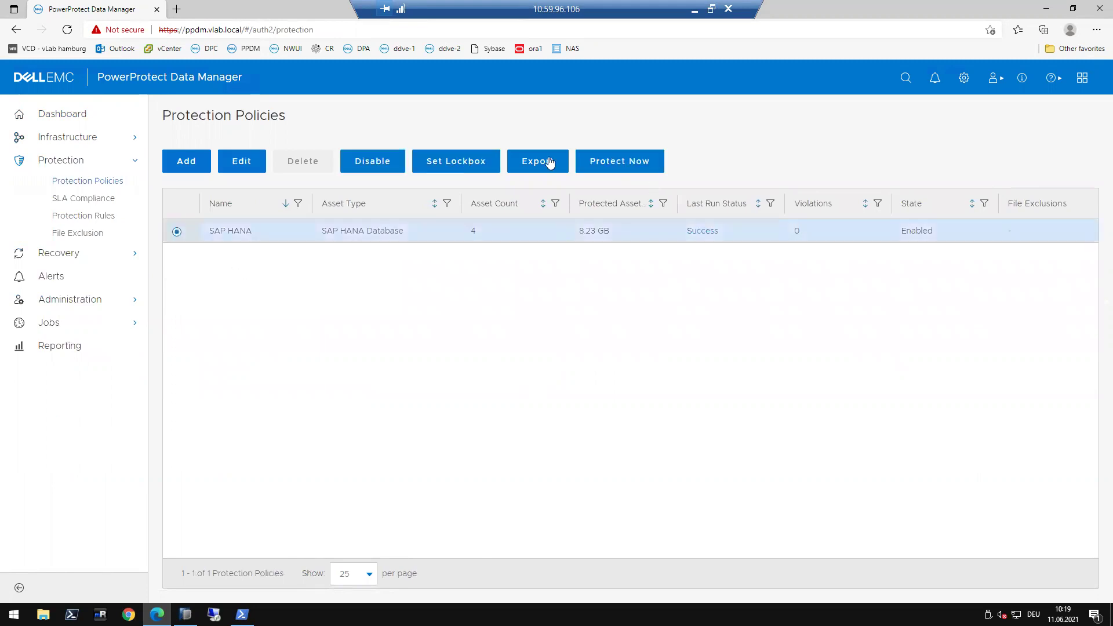
{"action": "left_click", "coordinate": [247, 168]}
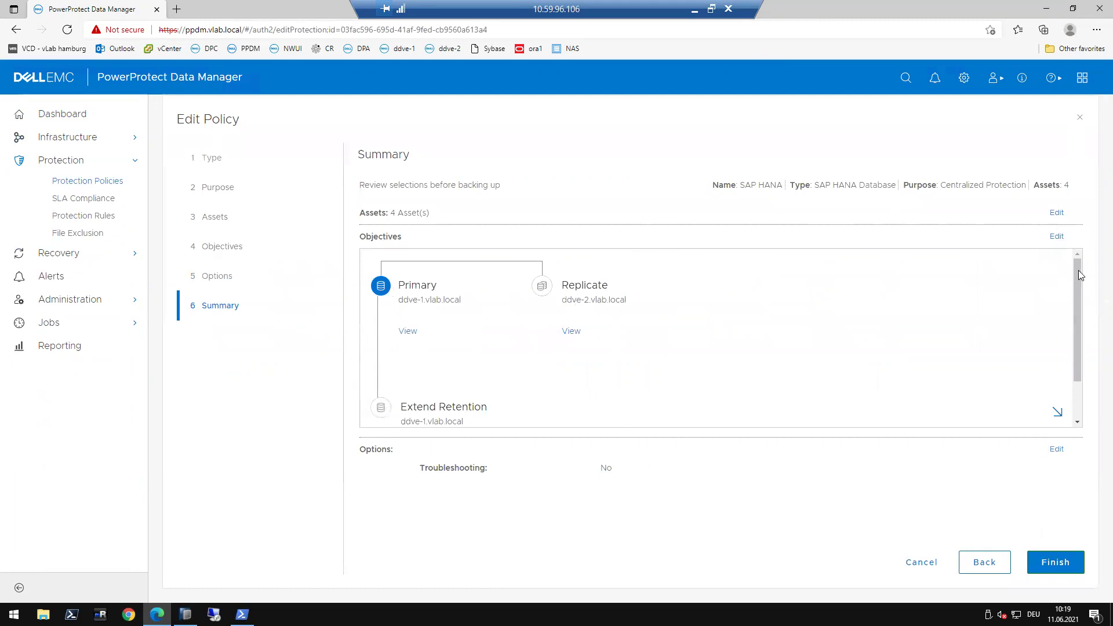
{"action": "left_click", "coordinate": [1058, 213]}
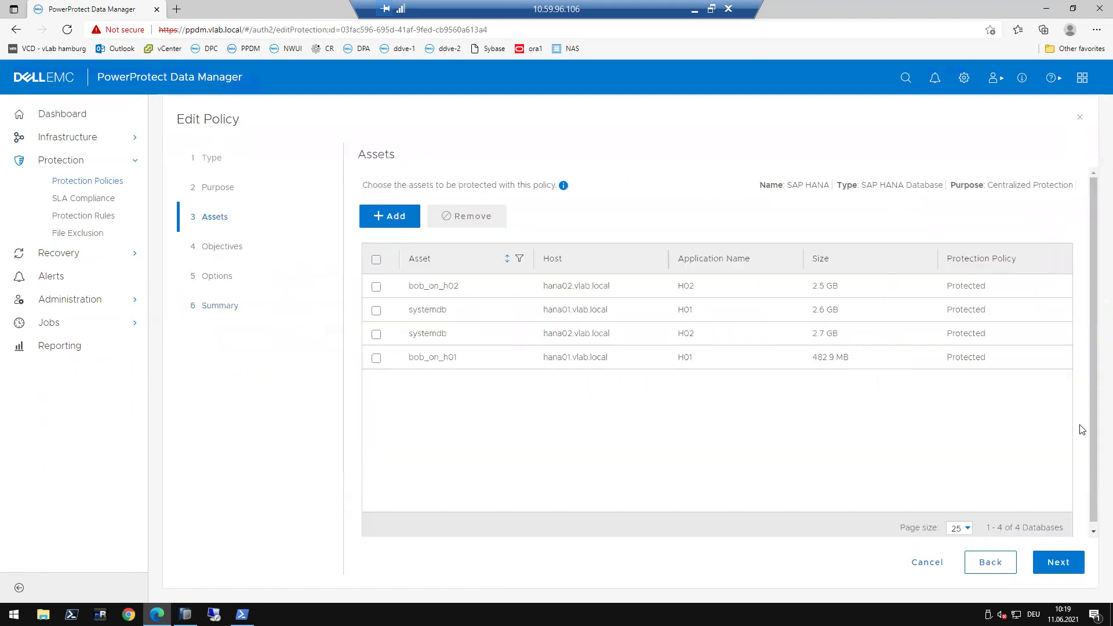
{"action": "left_click", "coordinate": [981, 560]}
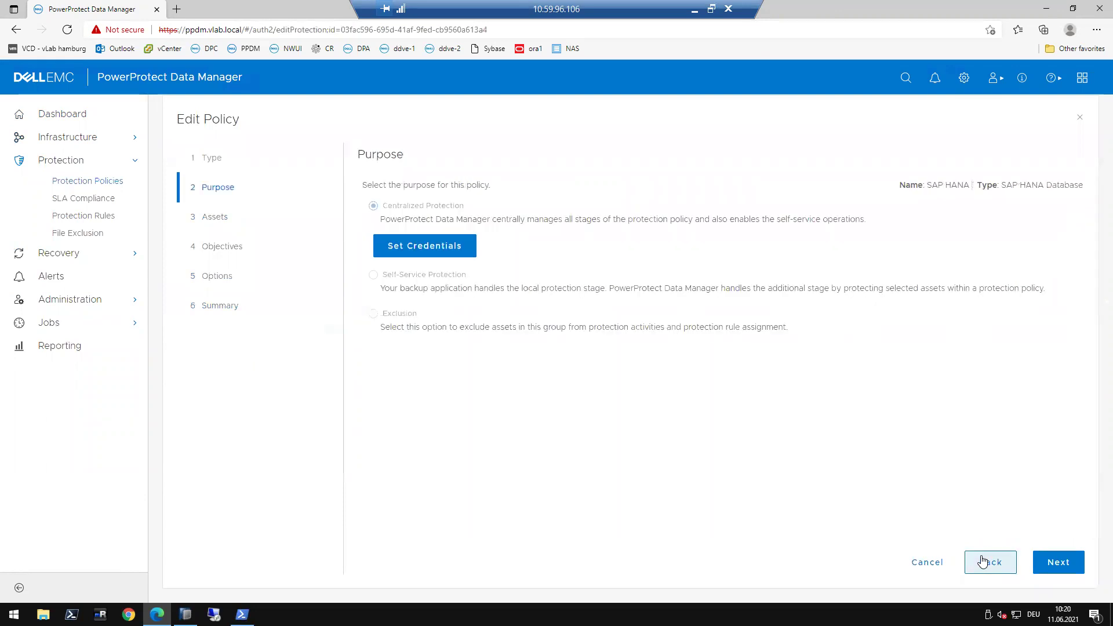
{"action": "left_click", "coordinate": [981, 560]}
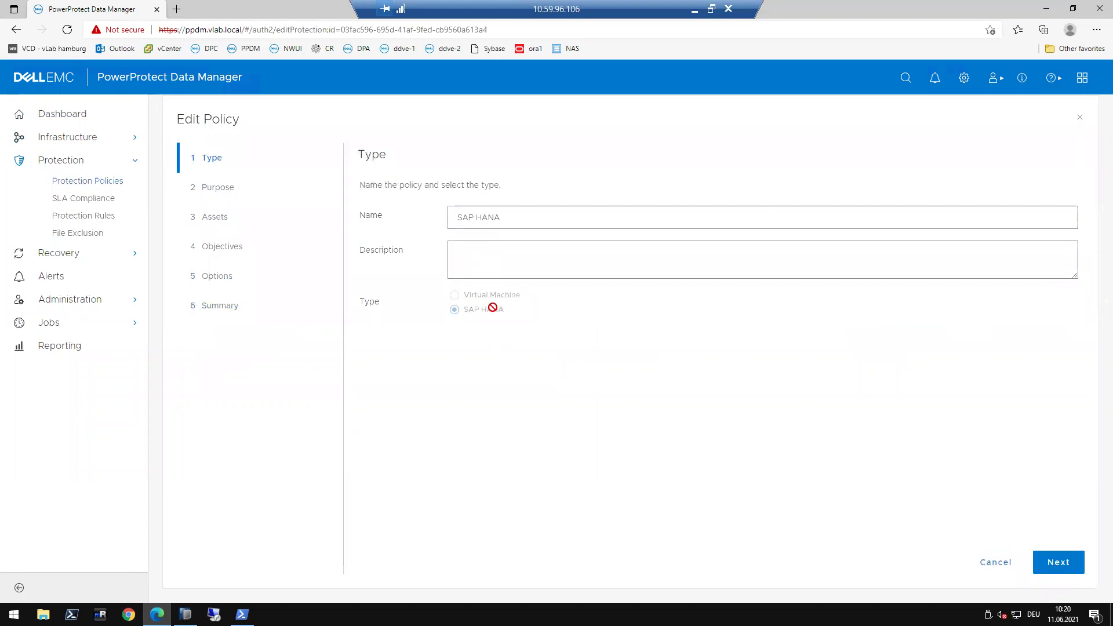
Review the policy's purpose and protected assets, continuing to its backup objectives
{"action": "left_click", "coordinate": [1057, 562]}
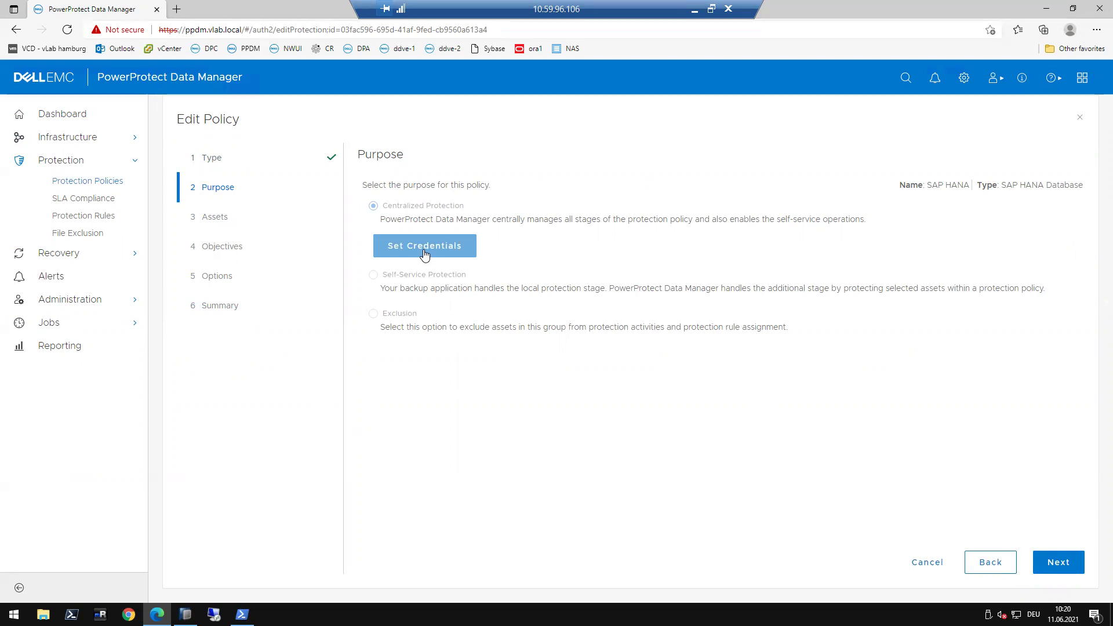
{"action": "left_click", "coordinate": [1059, 562]}
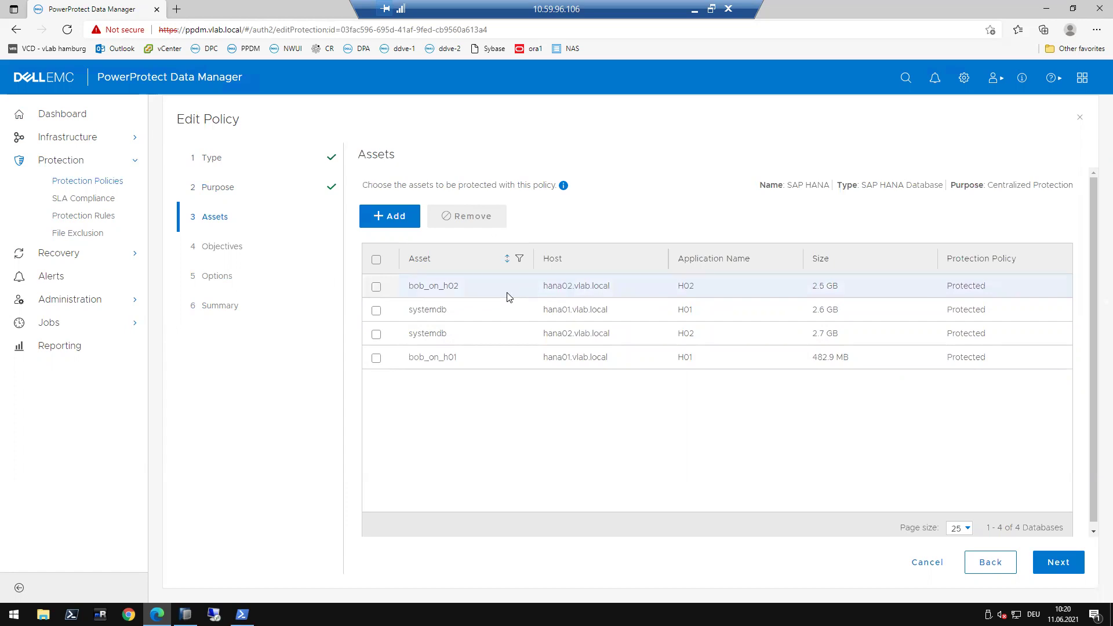
{"action": "left_click", "coordinate": [1073, 573]}
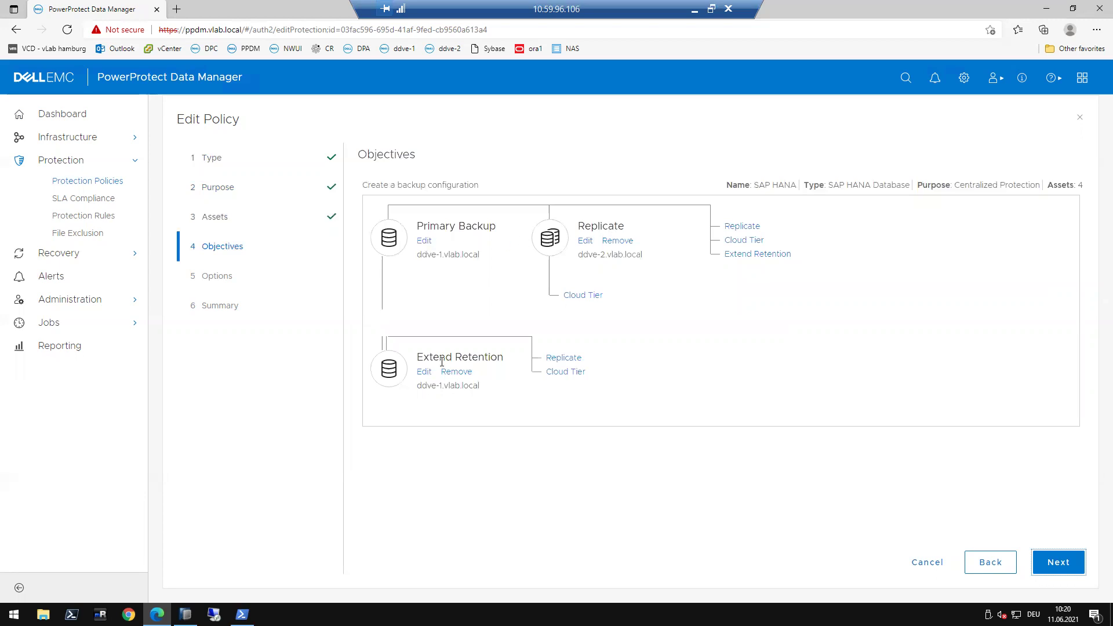
Inspect the primary backup's schedule, retention period and retention lock, leaving without saving
{"action": "left_click", "coordinate": [424, 243]}
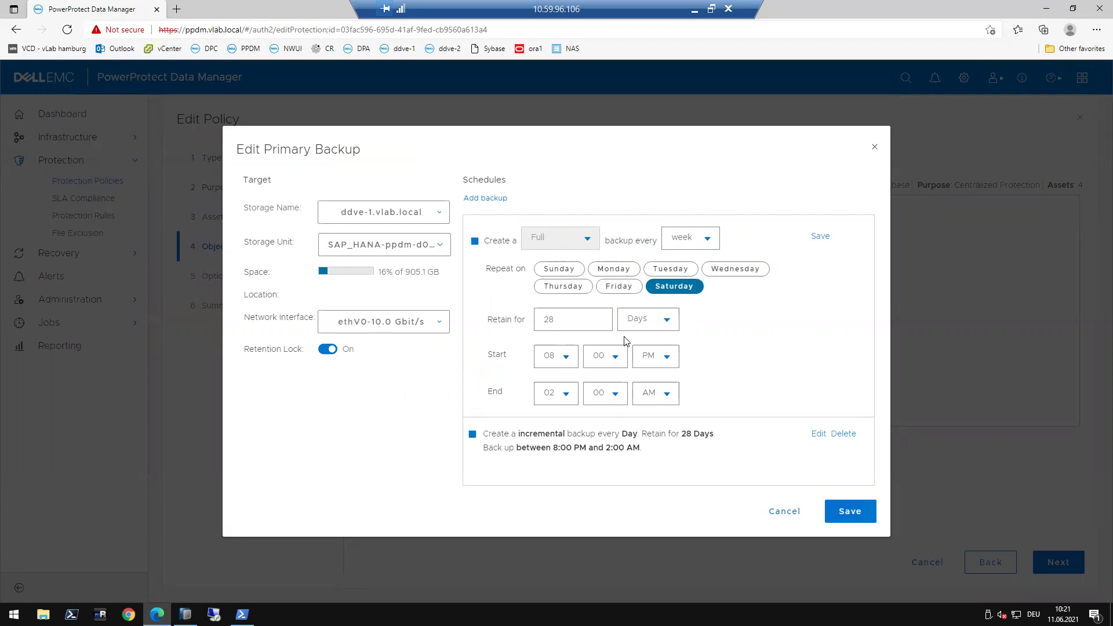
{"action": "left_click", "coordinate": [559, 317]}
{"action": "left_click_drag", "start_coordinate": [559, 318], "coordinate": [528, 321]}
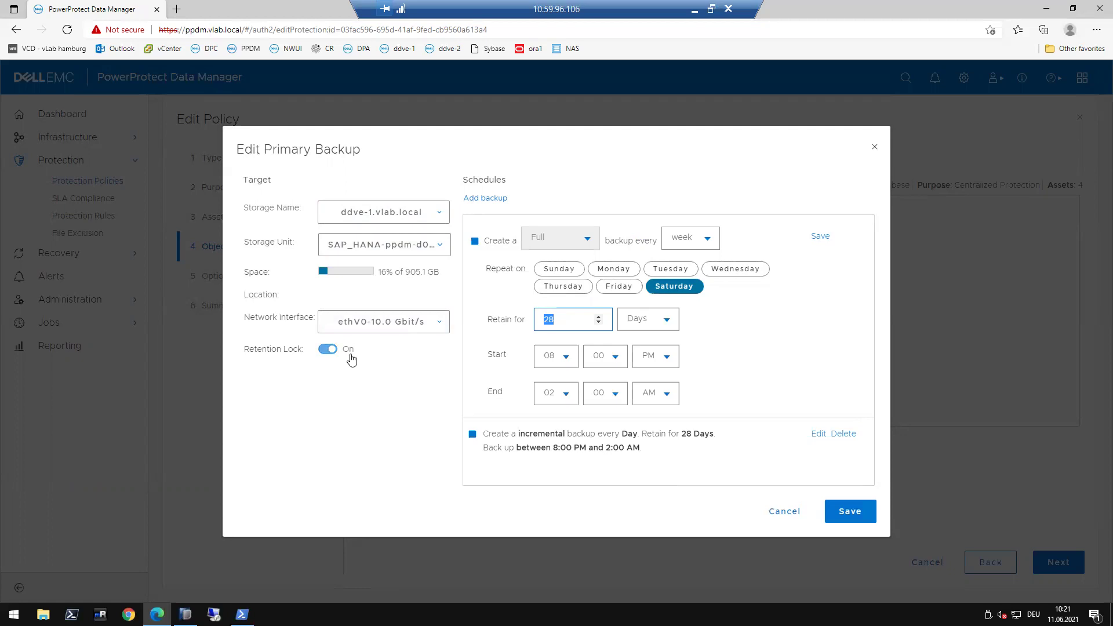
{"action": "left_click", "coordinate": [780, 516]}
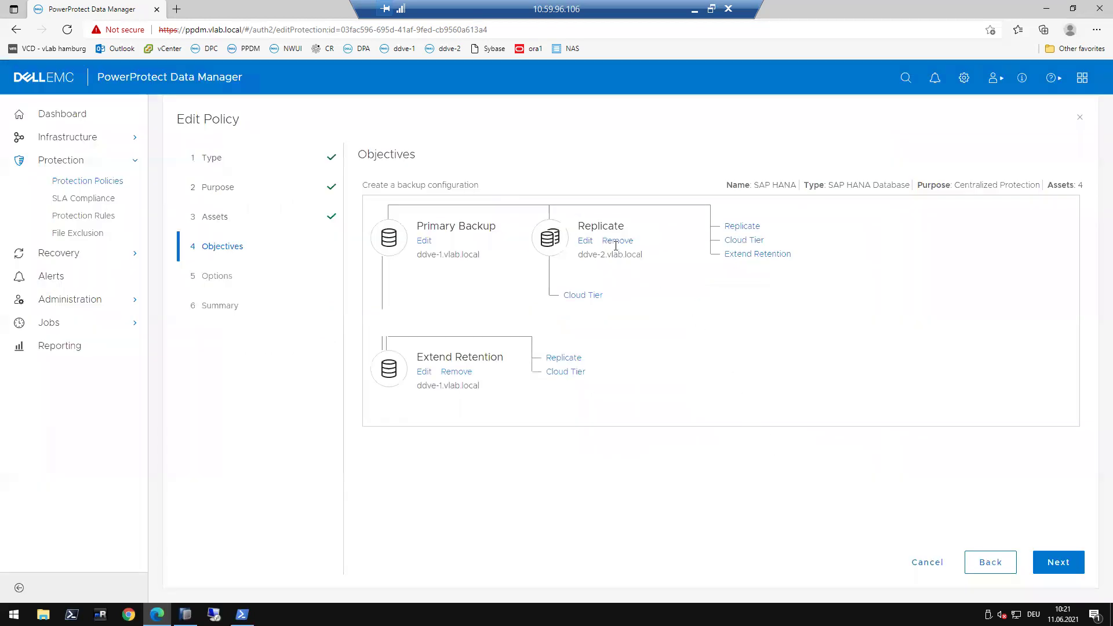
Inspect the replication objective's schedule and retention period, leaving without saving
{"action": "left_click", "coordinate": [584, 241]}
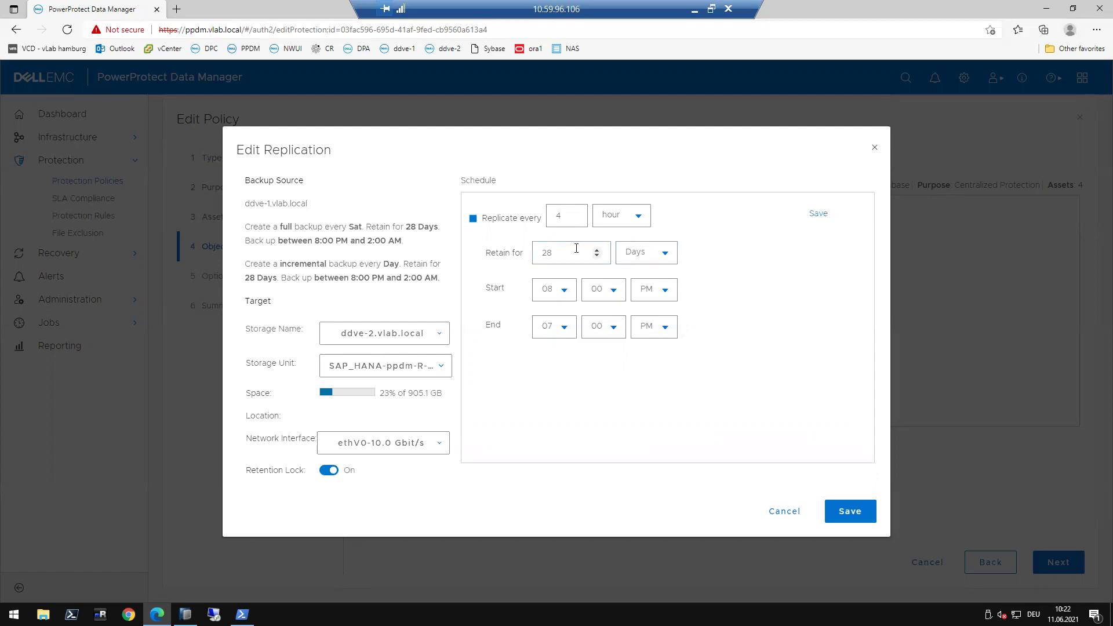
{"action": "left_click_drag", "start_coordinate": [568, 250], "coordinate": [530, 255]}
{"action": "left_click", "coordinate": [782, 512]}
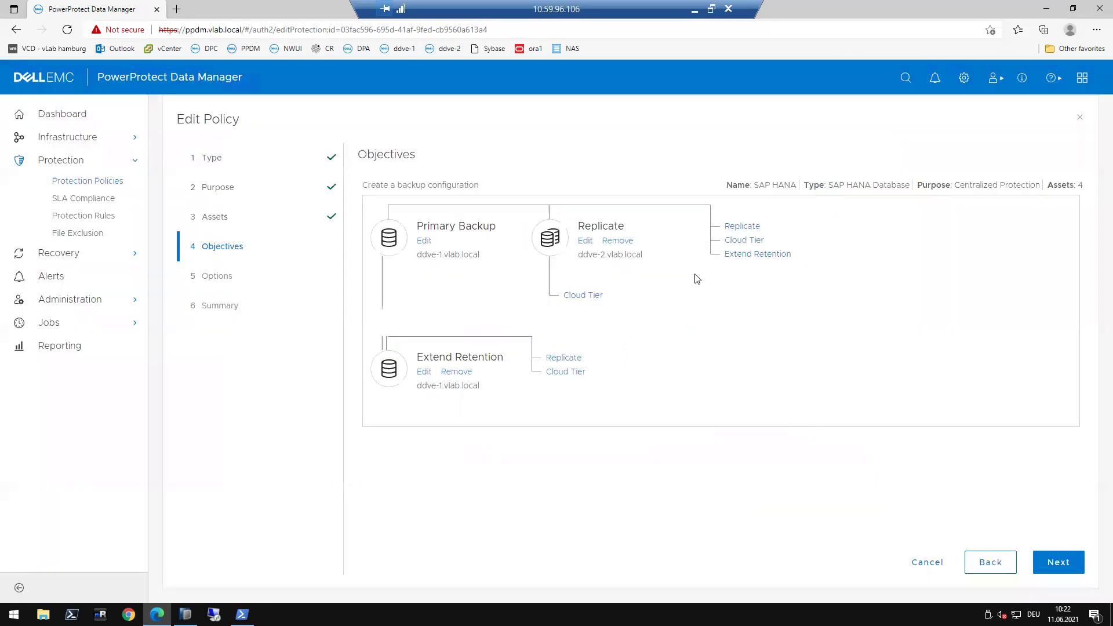
Check the extended retention objective and the policy's additional options, leaving the policy without saving any changes
{"action": "left_click", "coordinate": [424, 372]}
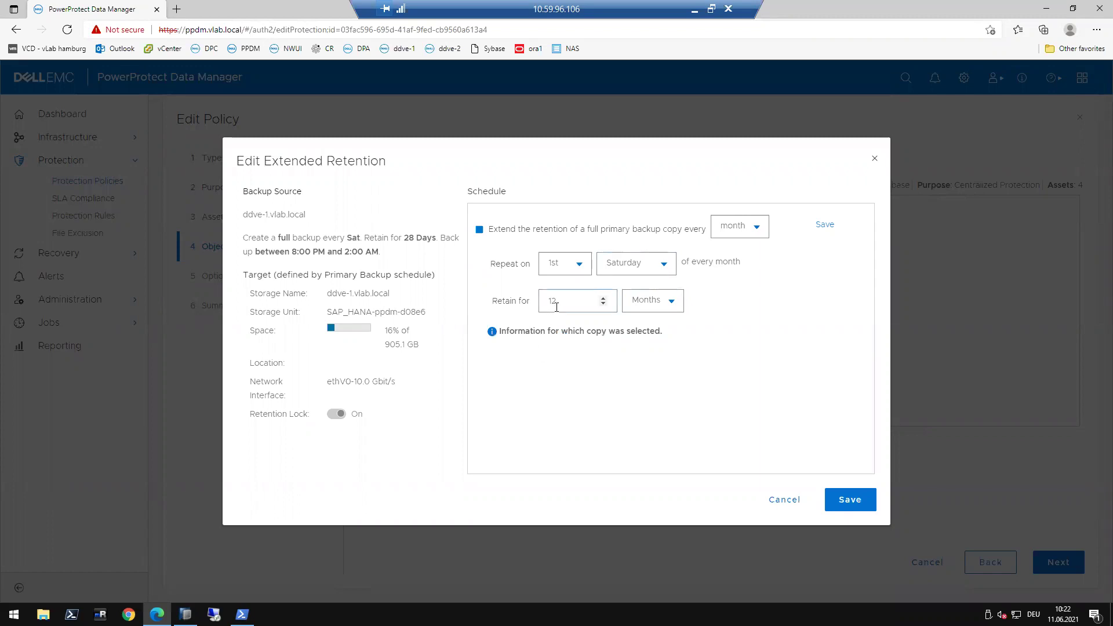
{"action": "left_click", "coordinate": [791, 502]}
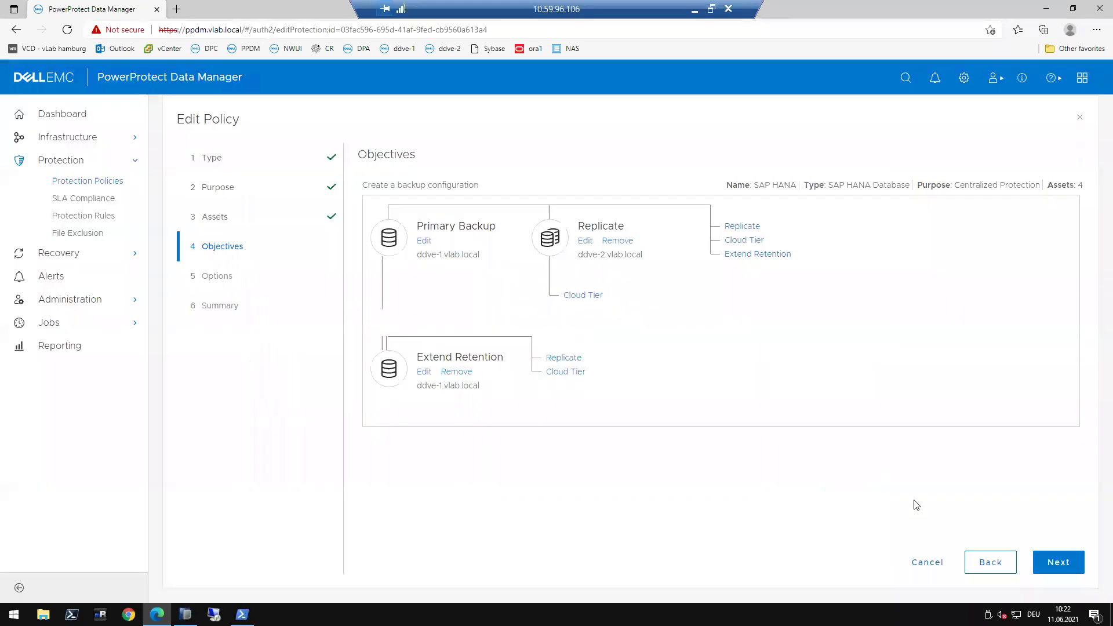
{"action": "left_click", "coordinate": [1056, 569]}
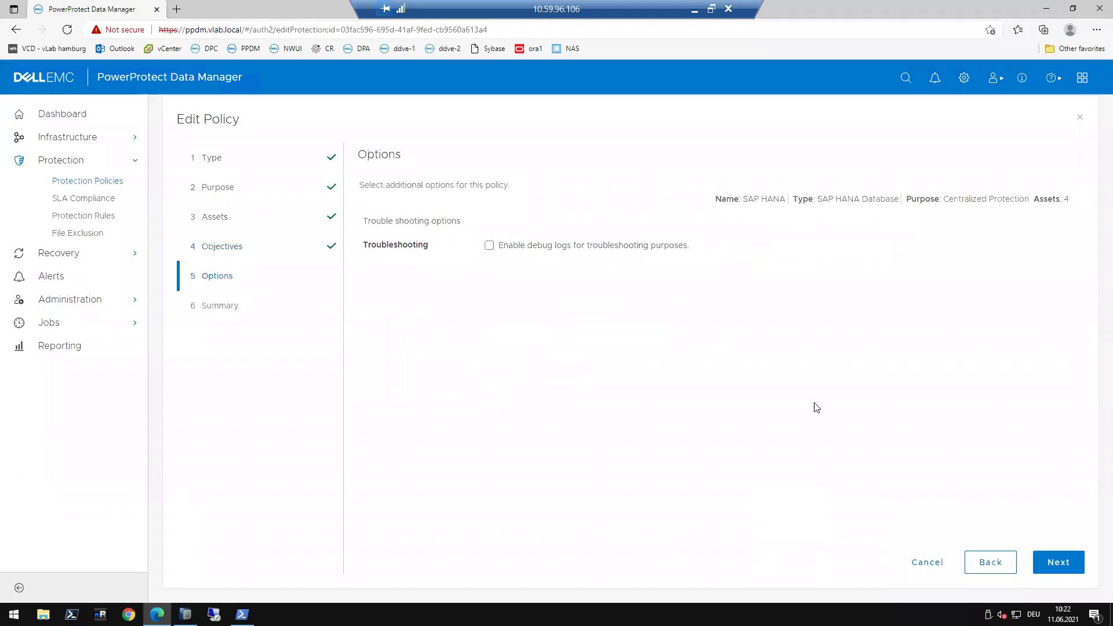
{"action": "left_click", "coordinate": [919, 562]}
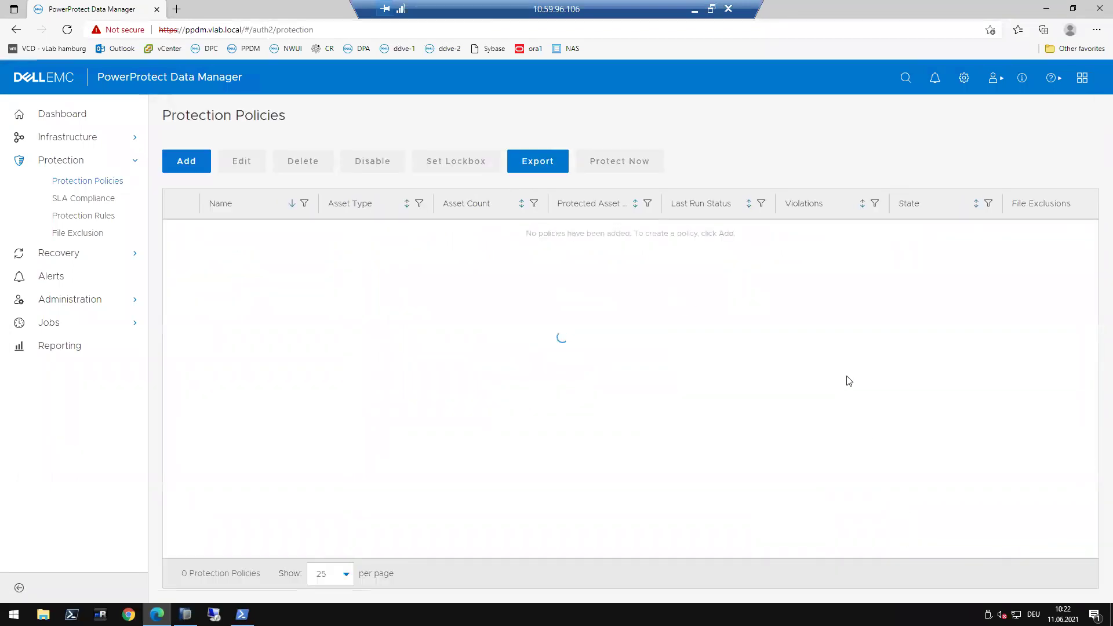
Open the latest manual full SAP HANA protection job and expand hana01.vlab.local and hana02.vlab.local to show their assets
{"action": "left_click", "coordinate": [46, 323]}
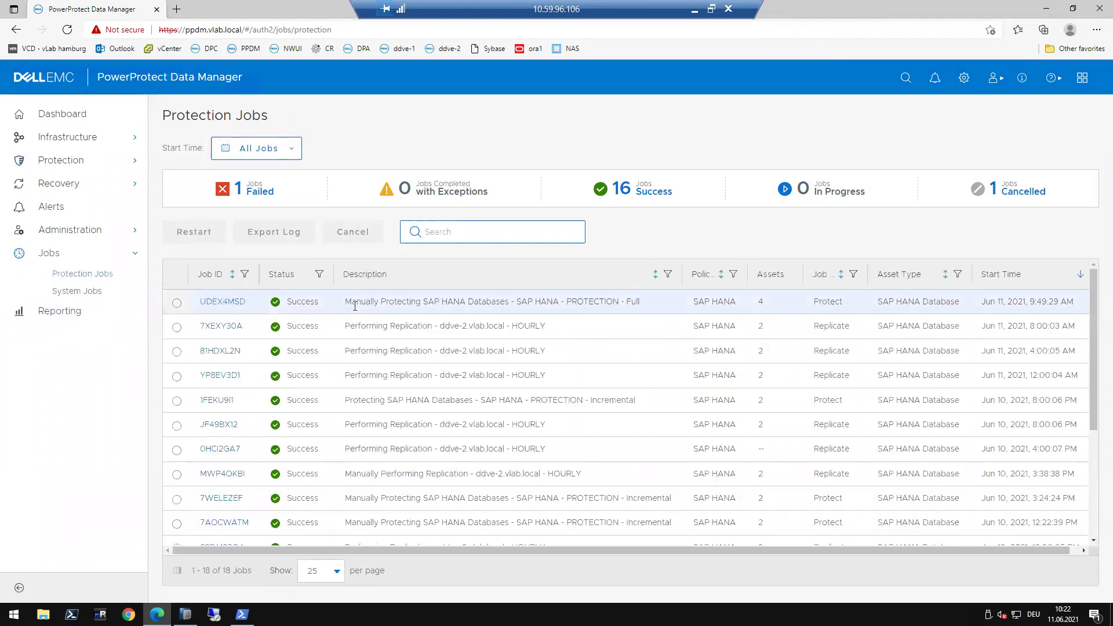
{"action": "left_click", "coordinate": [226, 307]}
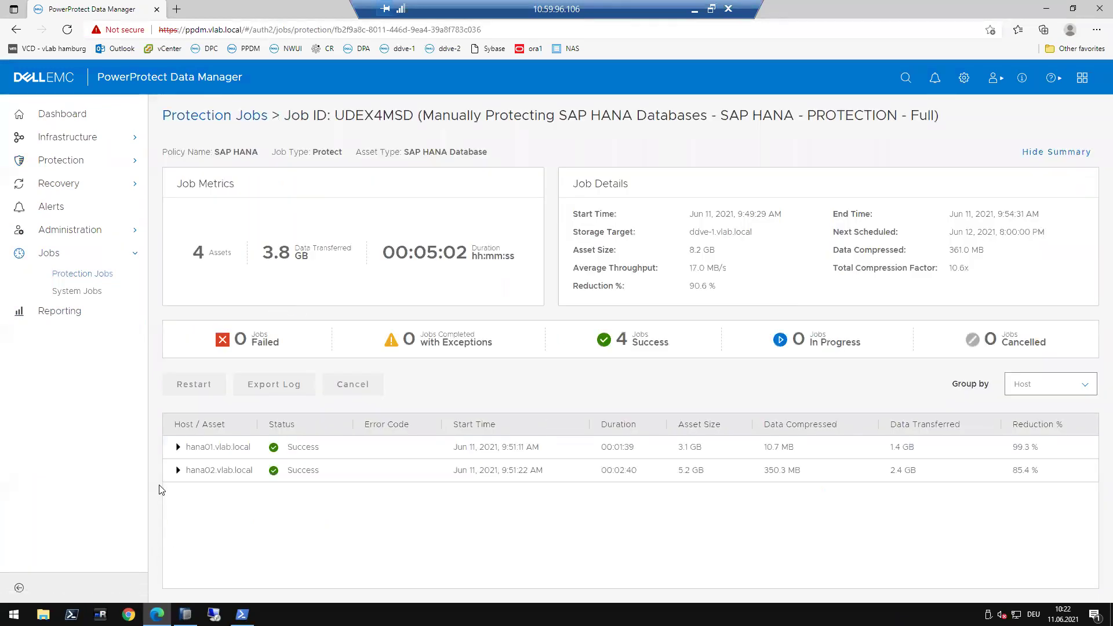
{"action": "left_click", "coordinate": [179, 448]}
{"action": "left_click", "coordinate": [178, 516]}
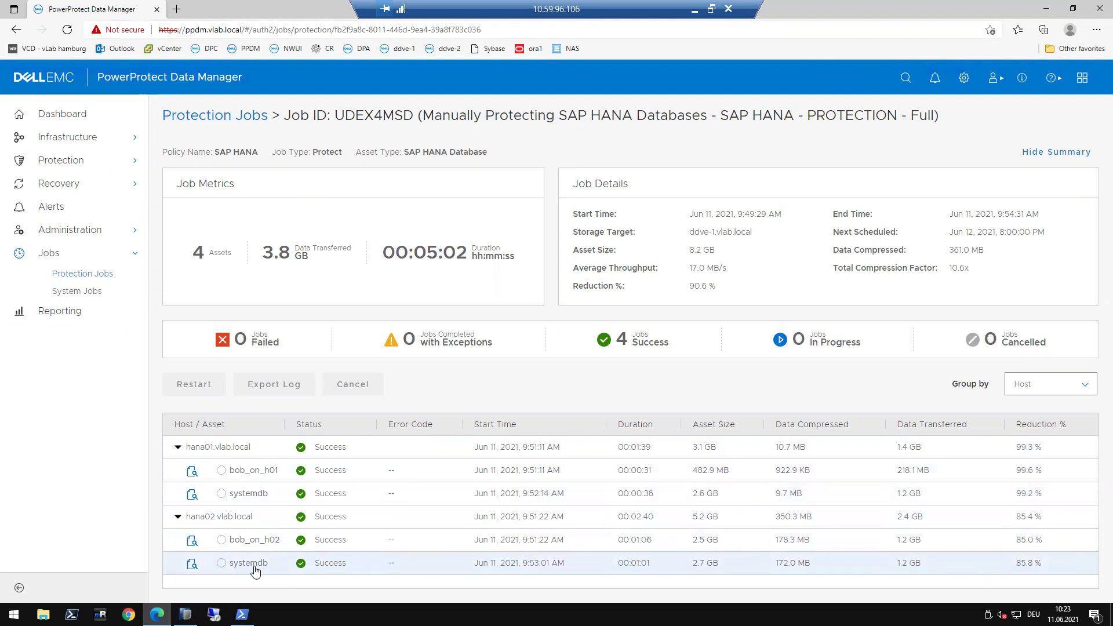
Switch to SAP HANA Studio and open the backup overview of SYSTEMDB@H01 under Hana01
{"action": "left_click", "coordinate": [186, 615]}
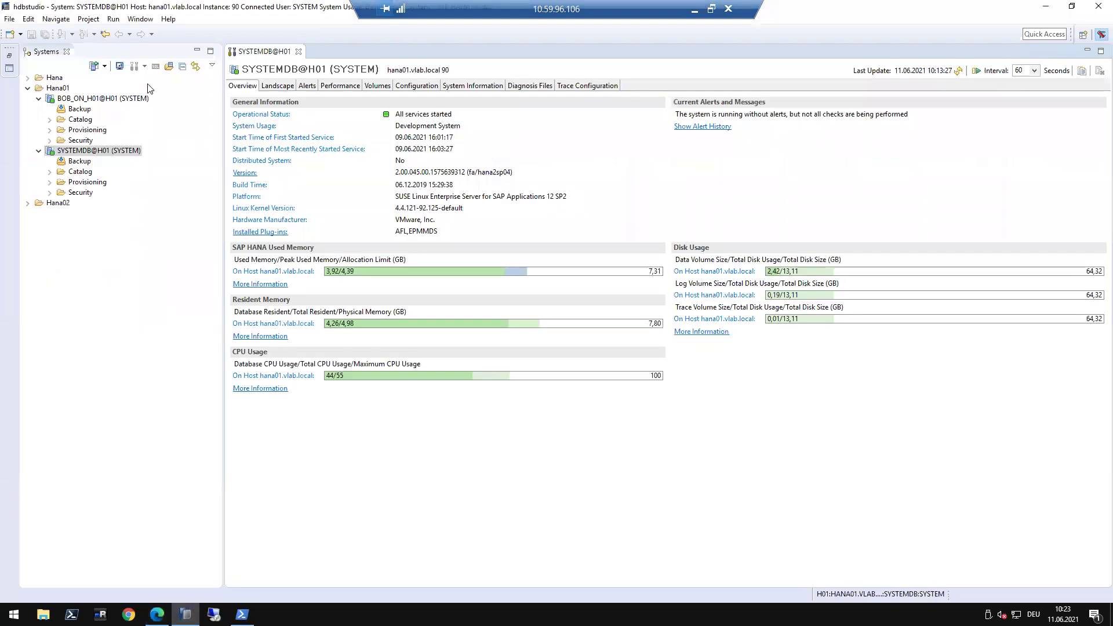
{"action": "left_click", "coordinate": [82, 165]}
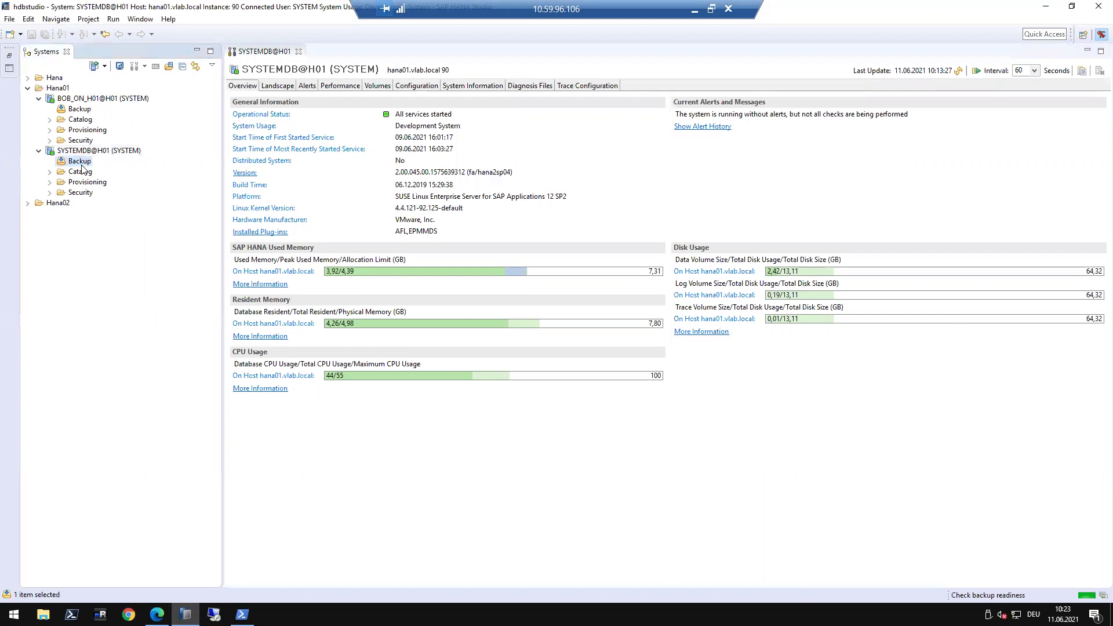
{"action": "double_click", "coordinate": [81, 167]}
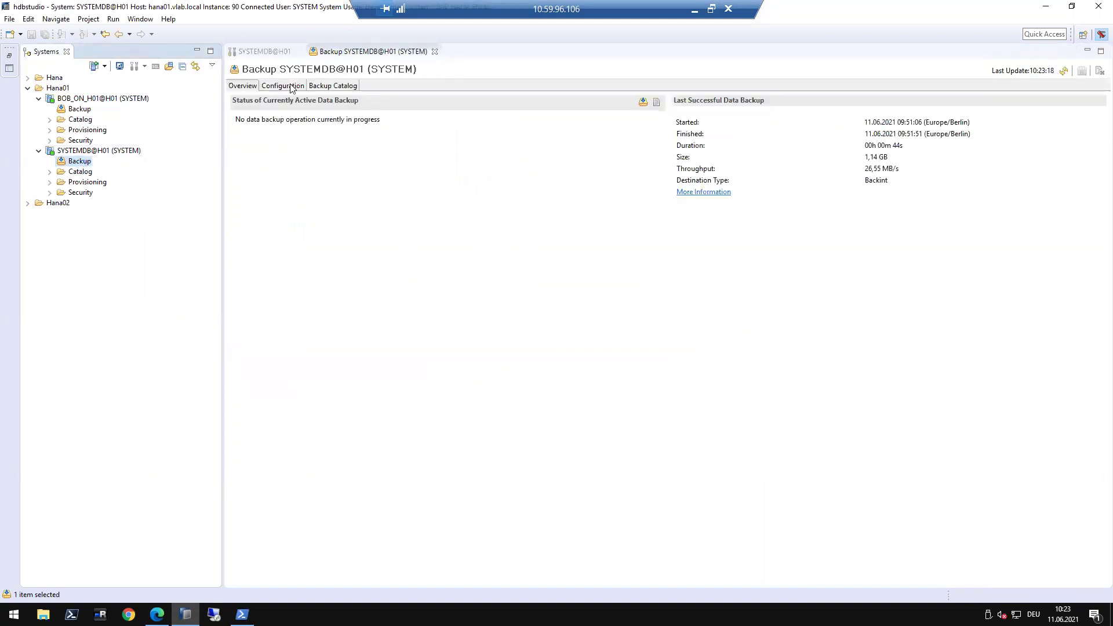
Expand the Backint settings in the SYSTEMDB@H01 backup configuration and check the Backint agent path and parameter file
{"action": "left_click", "coordinate": [289, 87]}
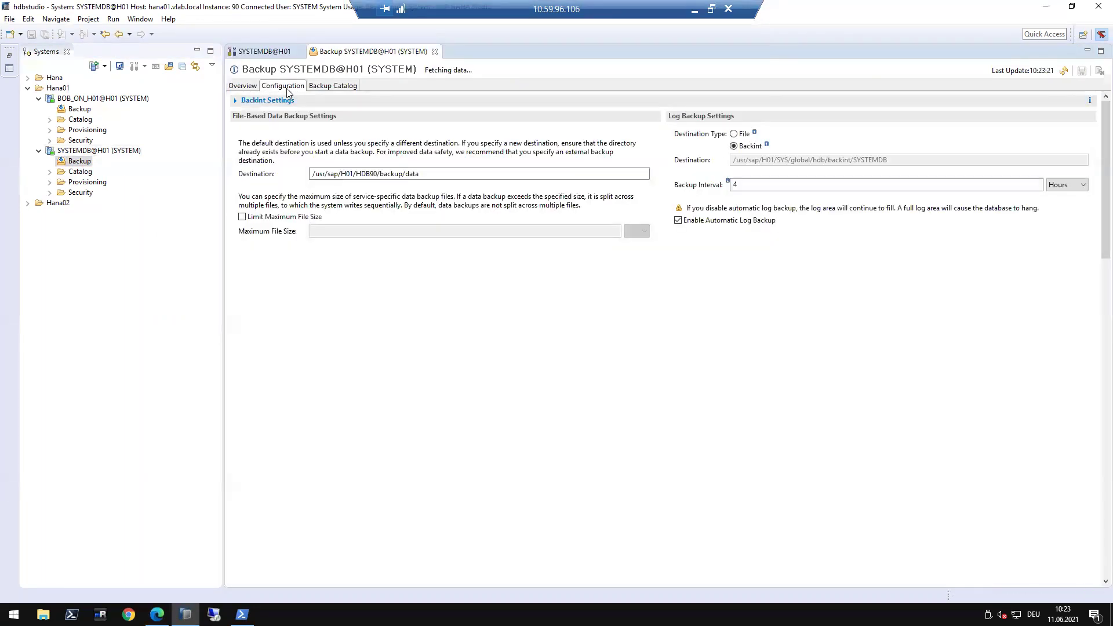
{"action": "left_click", "coordinate": [236, 103]}
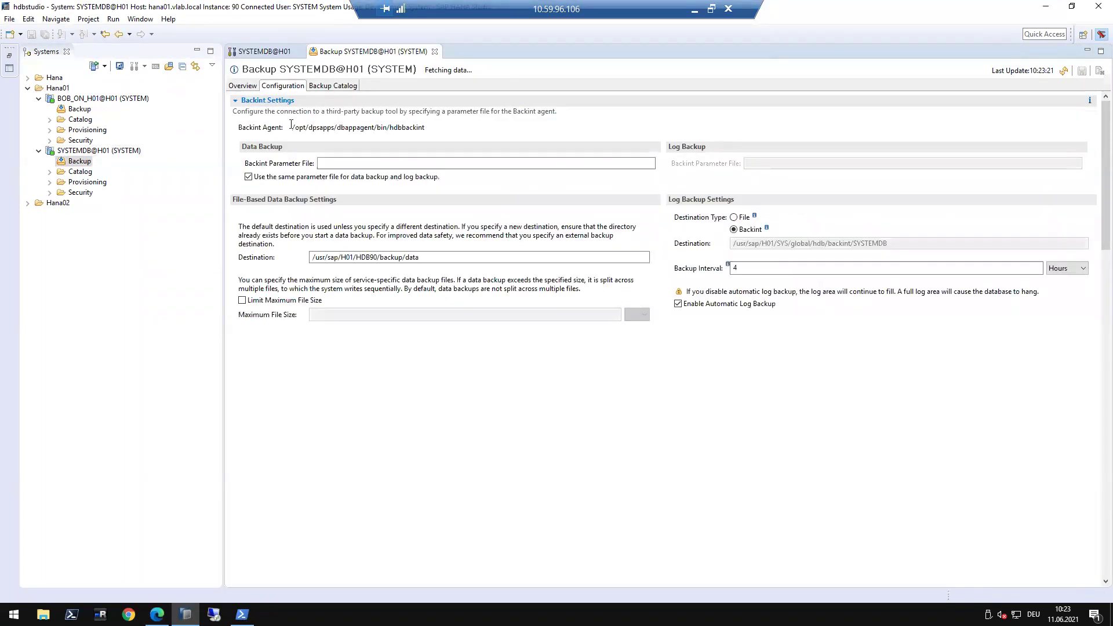
{"action": "left_click_drag", "start_coordinate": [292, 127], "coordinate": [454, 125]}
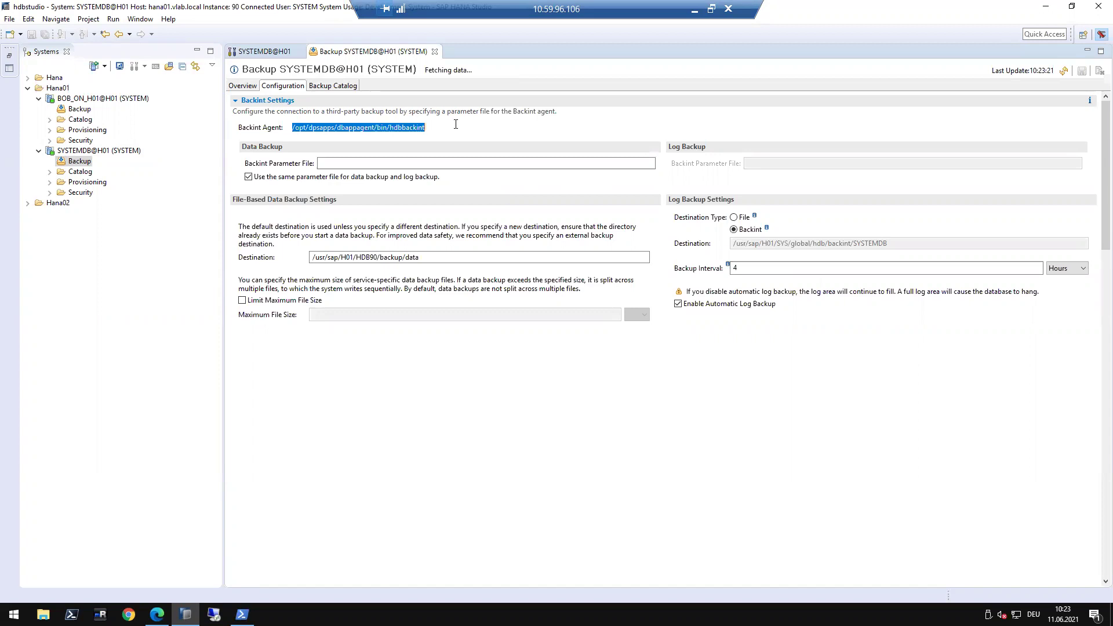
{"action": "left_click", "coordinate": [409, 164]}
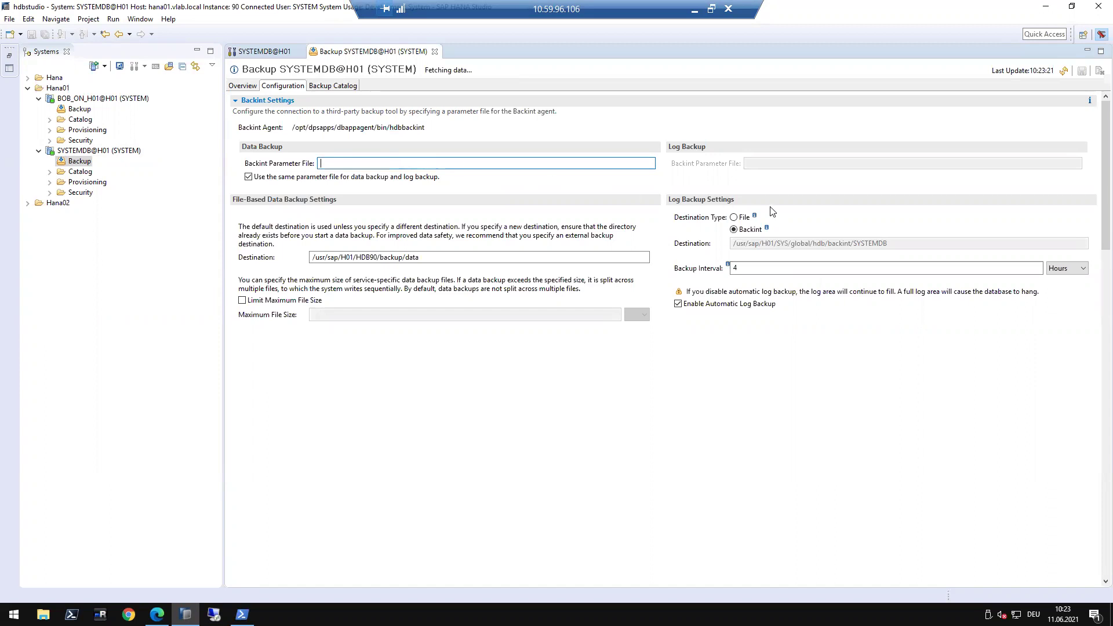
Try File as the log backup destination type, restore Backint, and check the backup interval
{"action": "left_click", "coordinate": [734, 218]}
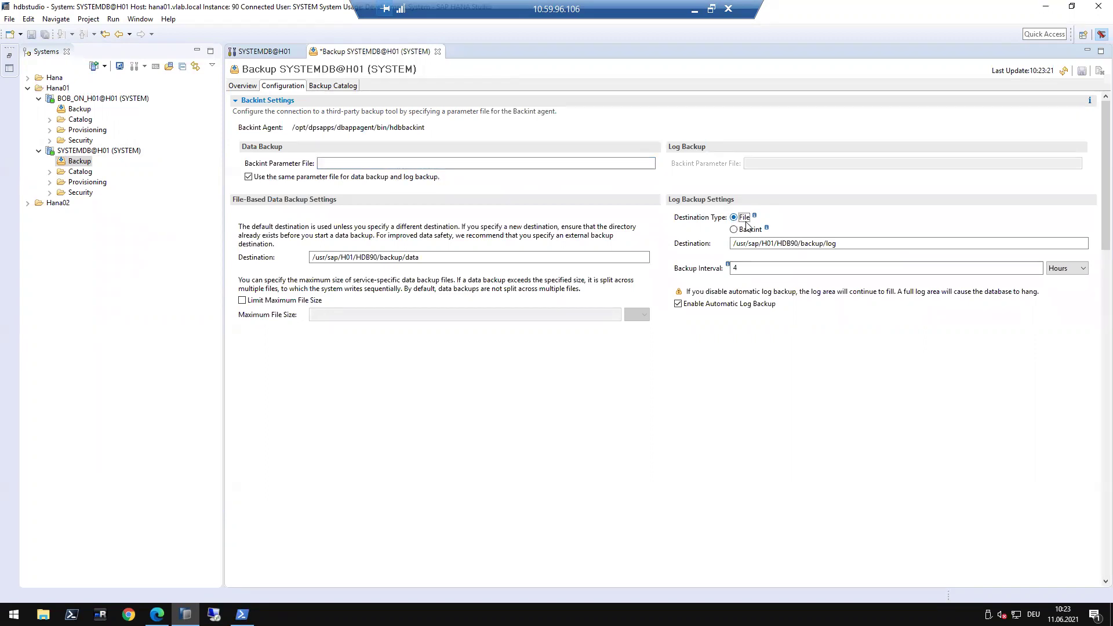
{"action": "left_click", "coordinate": [734, 230]}
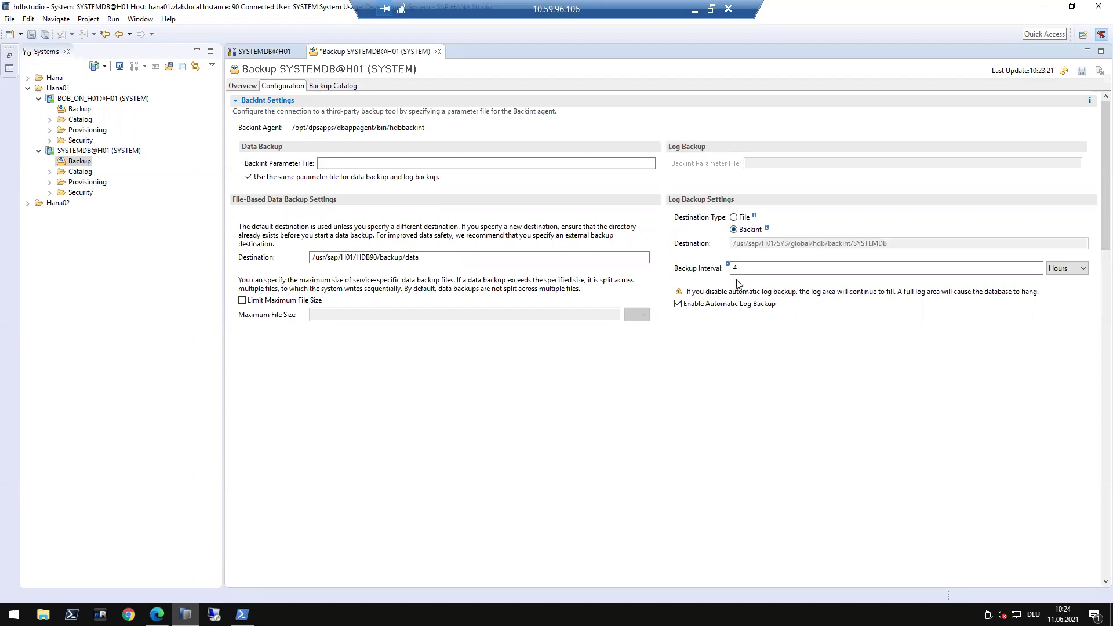
{"action": "mouse_move", "coordinate": [729, 266]}
Open the SYSTEMDB@H01 configuration parameters, filter them by "backup", and widen the parameter name column
{"action": "left_click", "coordinate": [95, 152]}
{"action": "double_click", "coordinate": [94, 153]}
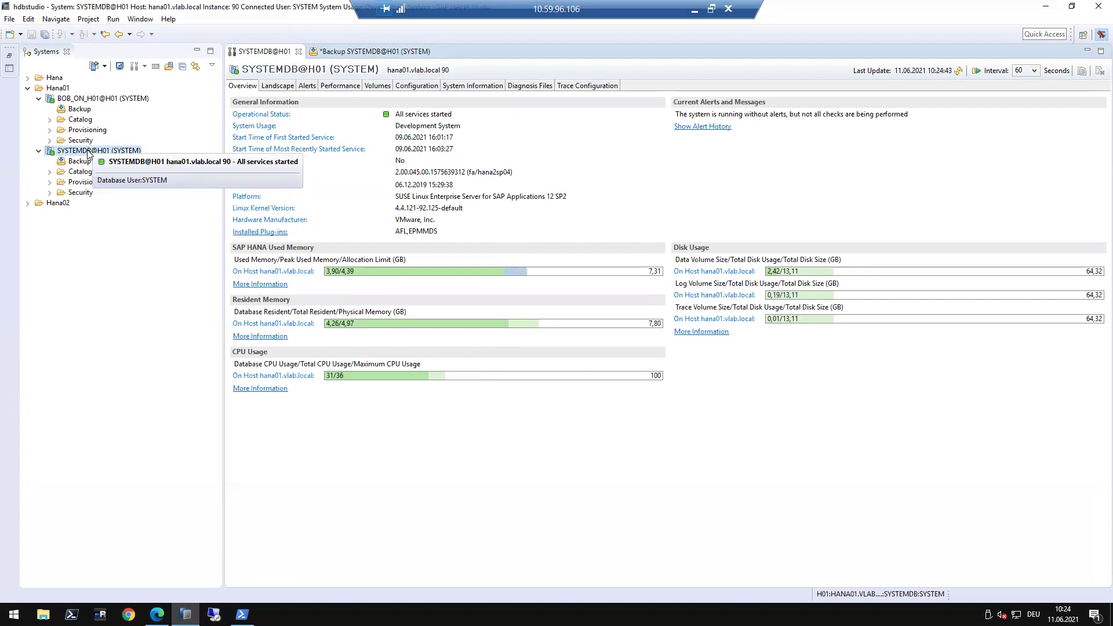
{"action": "left_click", "coordinate": [415, 85]}
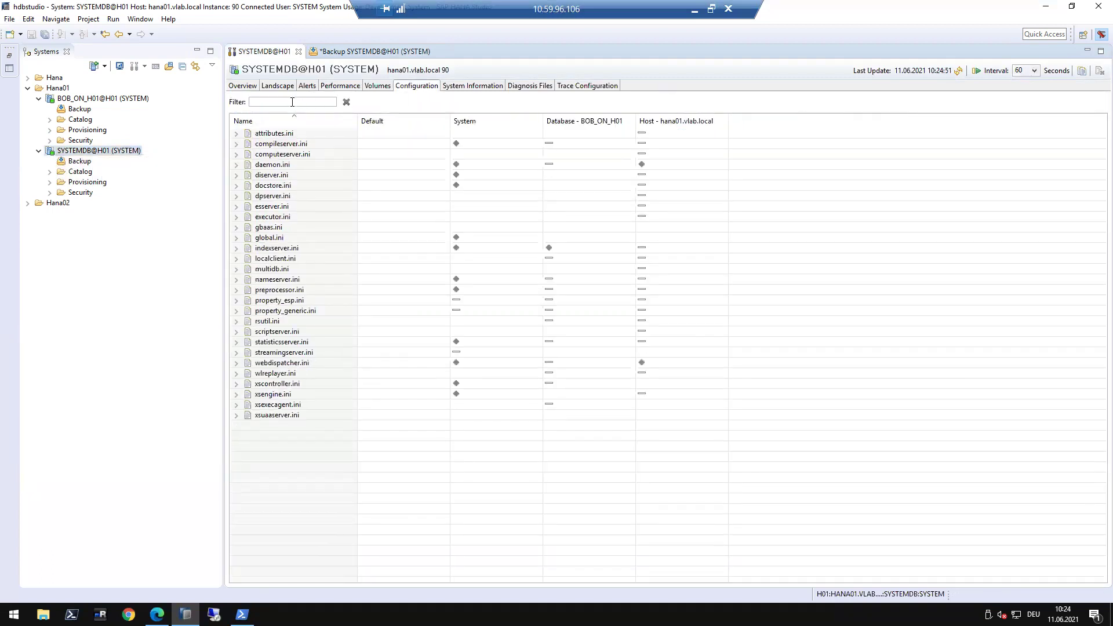
{"action": "type", "text": "backup"}
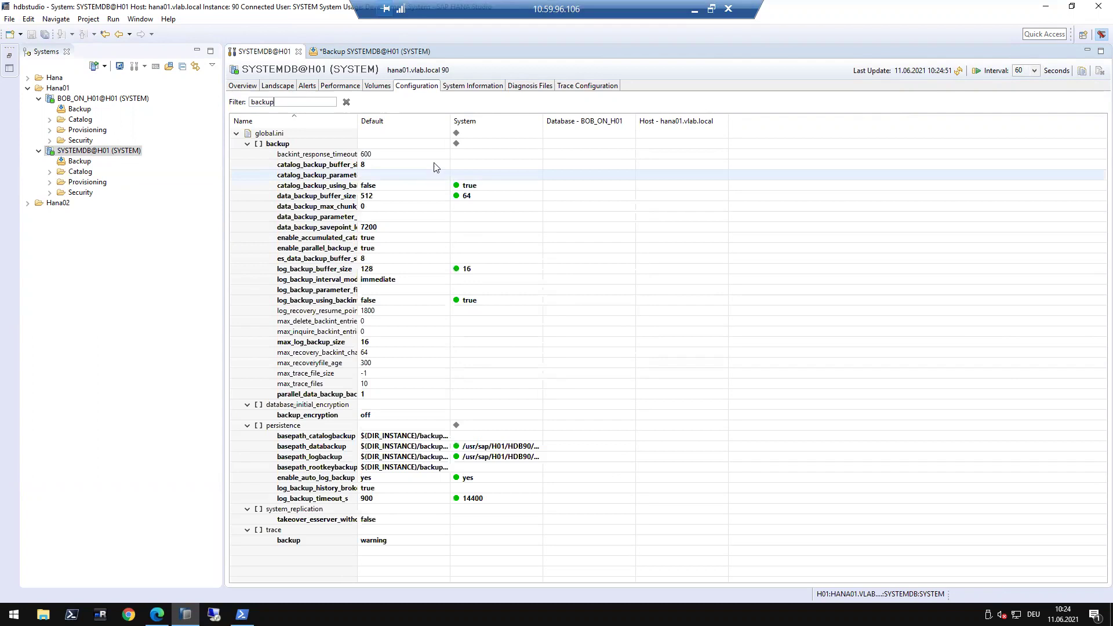
{"action": "left_click_drag", "start_coordinate": [358, 121], "coordinate": [405, 121]}
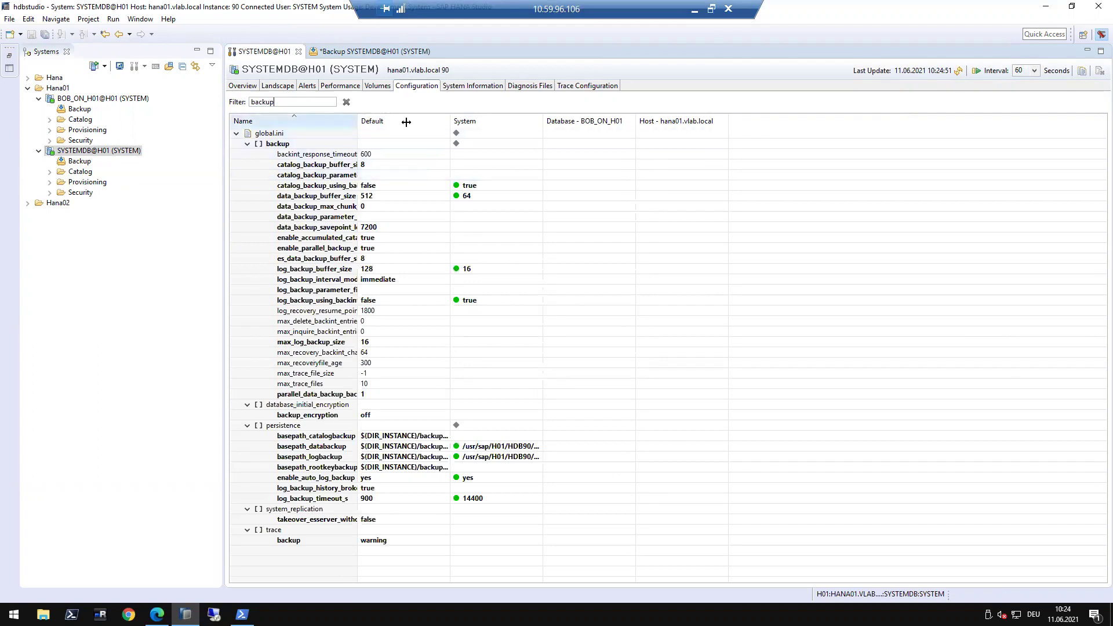
Check log_backup_using_backint and catalog_backup_using_backint, opening the catalog parameter's values and leaving them without saving
{"action": "left_click", "coordinate": [310, 301]}
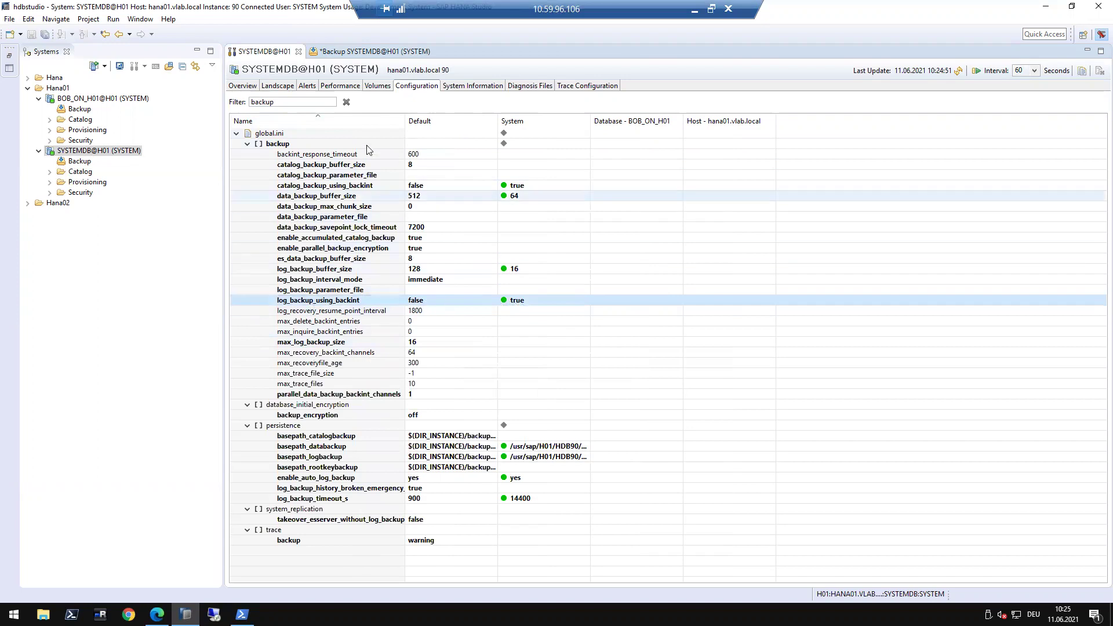
{"action": "left_click", "coordinate": [354, 186]}
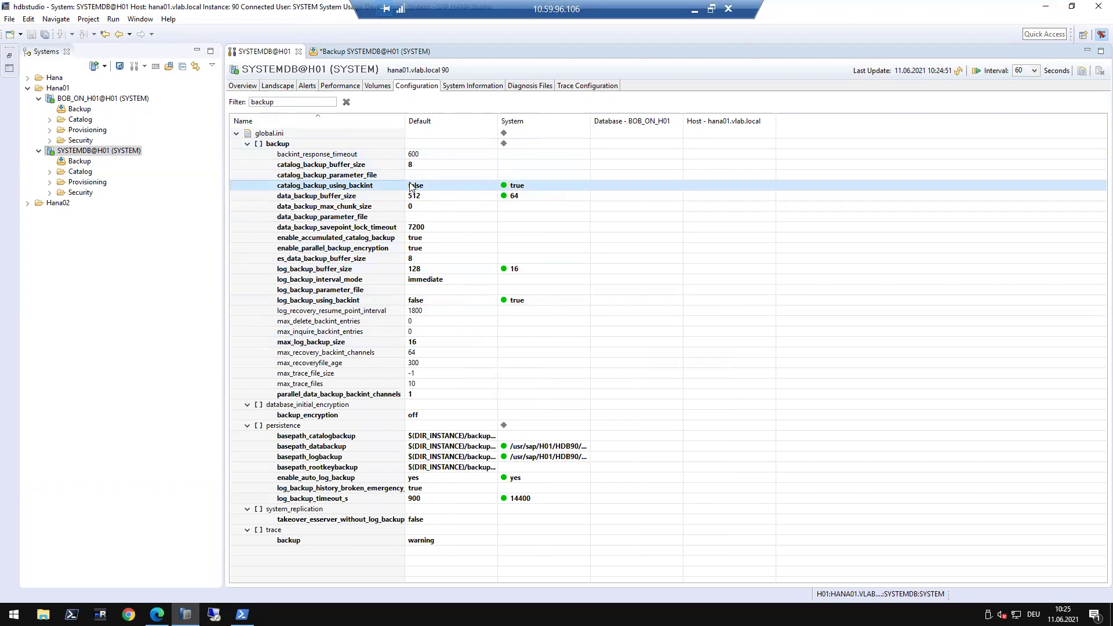
{"action": "double_click", "coordinate": [554, 185]}
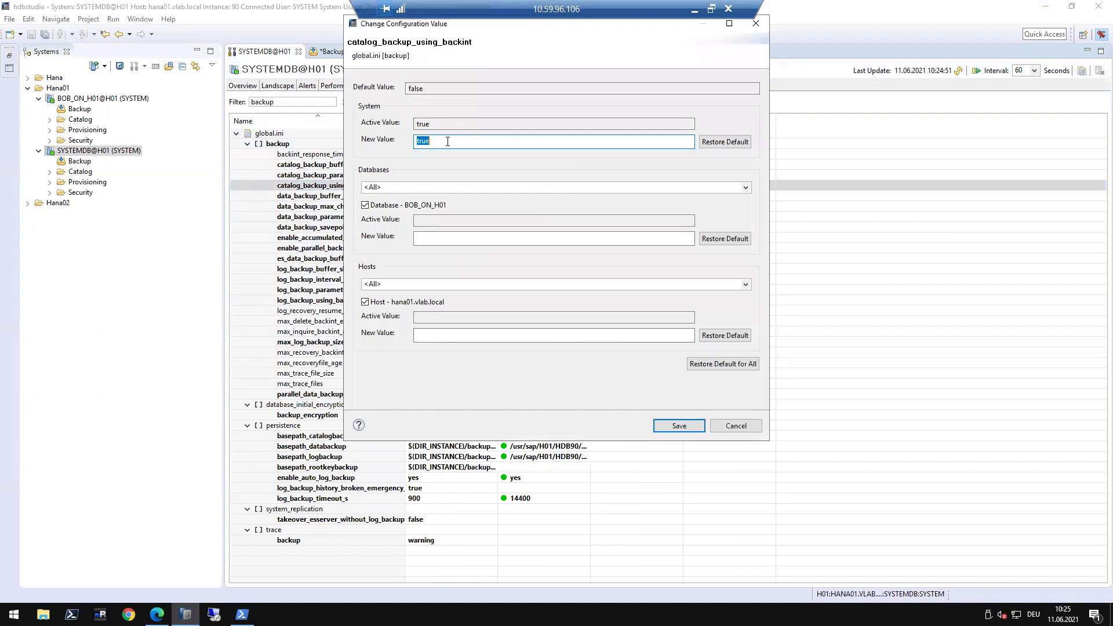
{"action": "left_click", "coordinate": [735, 429]}
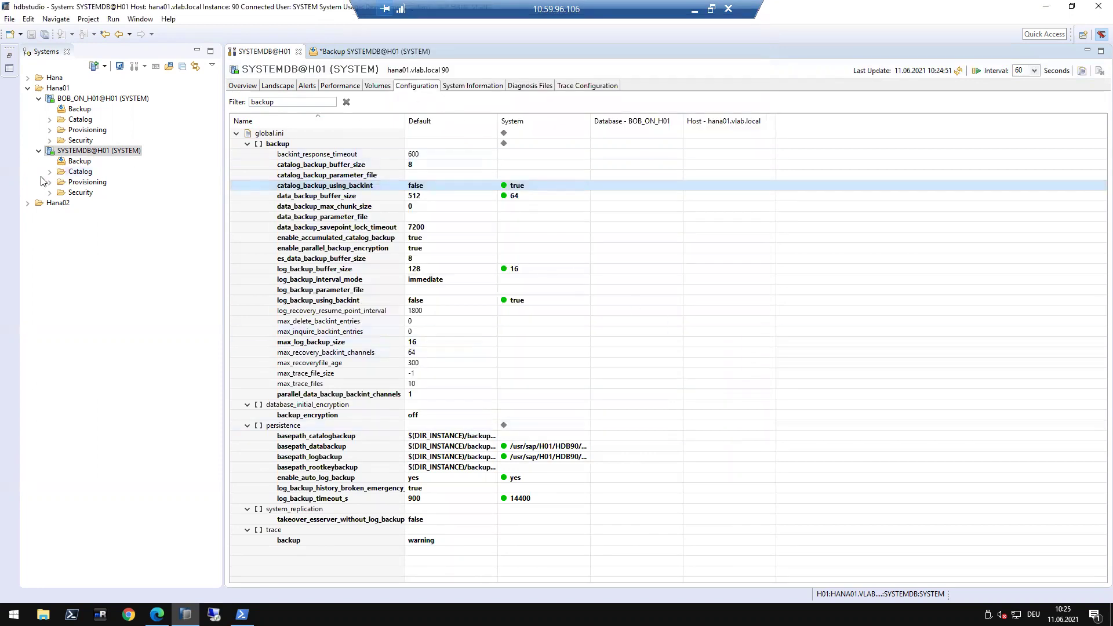
Open the backup catalog from SYSTEMDB@H01 for database BOB_ON_H01 and inspect the data backup started 10.06.2021 10:04:27
{"action": "double_click", "coordinate": [70, 164]}
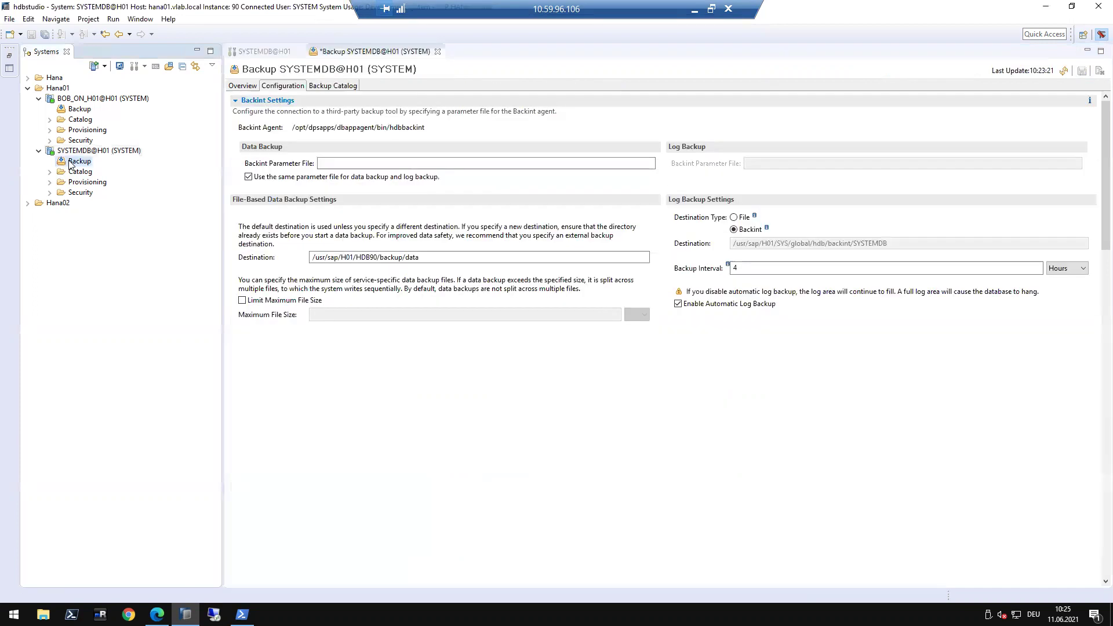
{"action": "left_click", "coordinate": [339, 86]}
{"action": "left_click", "coordinate": [312, 121]}
{"action": "left_click", "coordinate": [318, 139]}
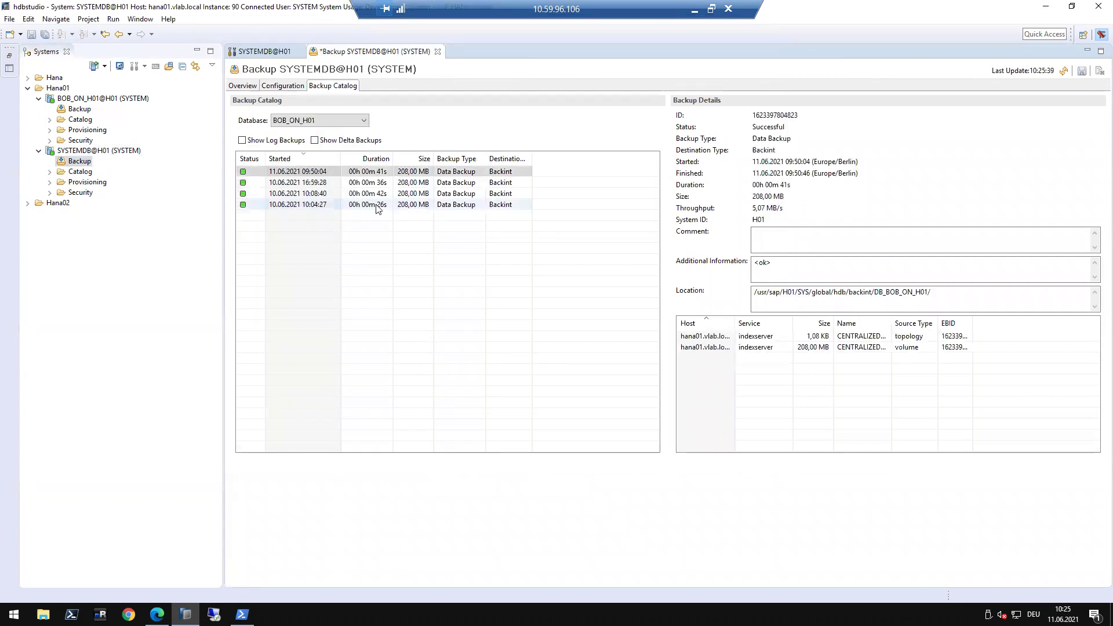
{"action": "left_click", "coordinate": [375, 206]}
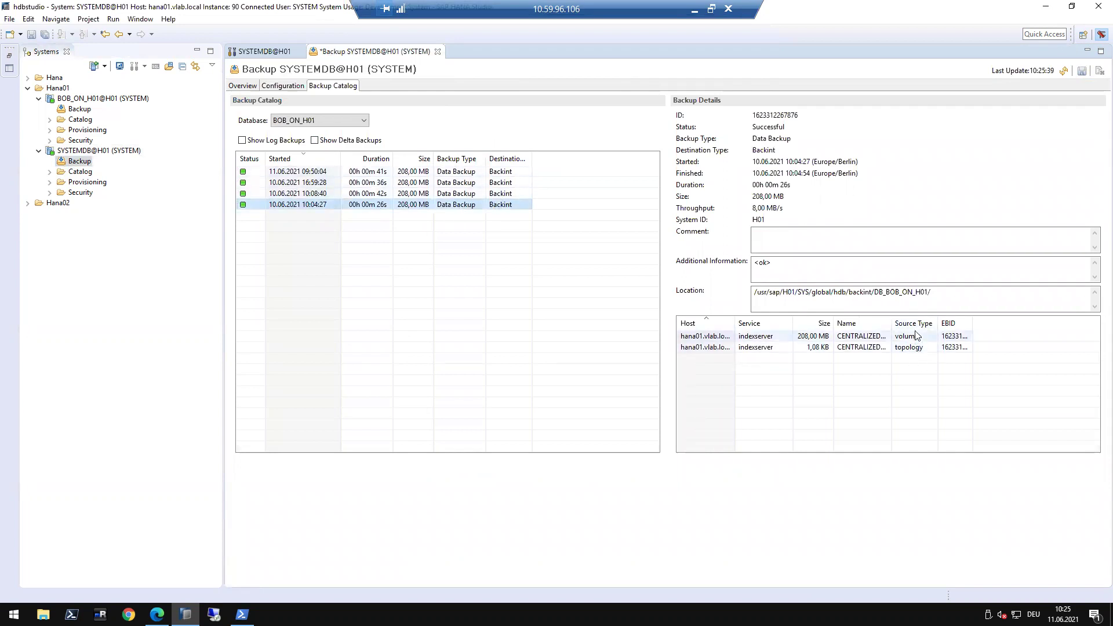
Include delta backups in the catalog and inspect the 10:08:40 and 10:34:15 backups, widening the backup type and file name columns
{"action": "left_click", "coordinate": [314, 140]}
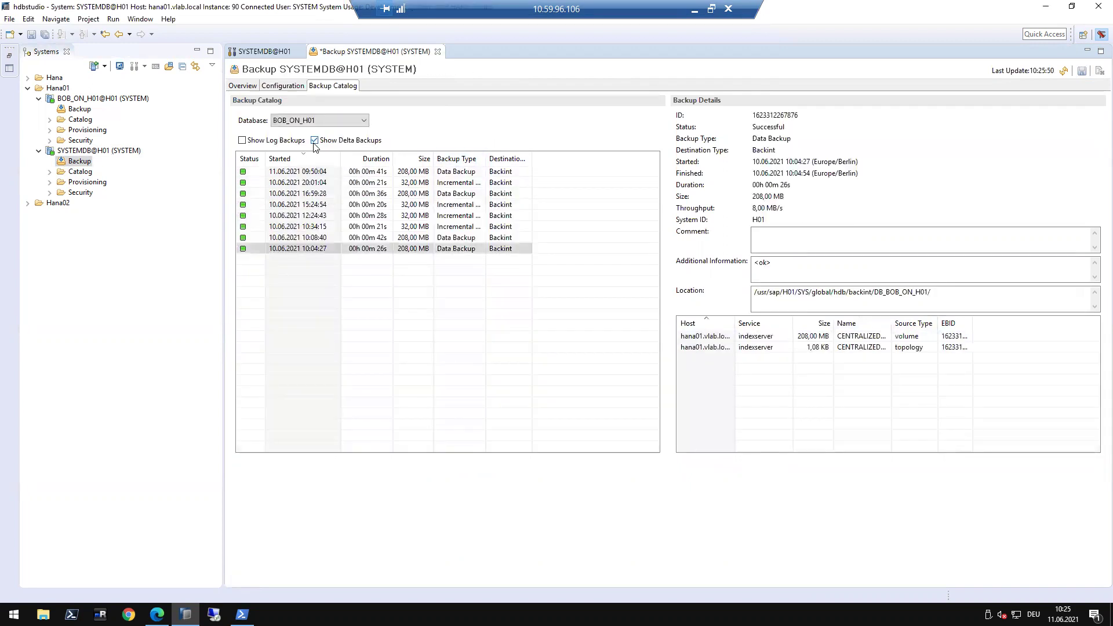
{"action": "left_click_drag", "start_coordinate": [487, 157], "coordinate": [546, 157]}
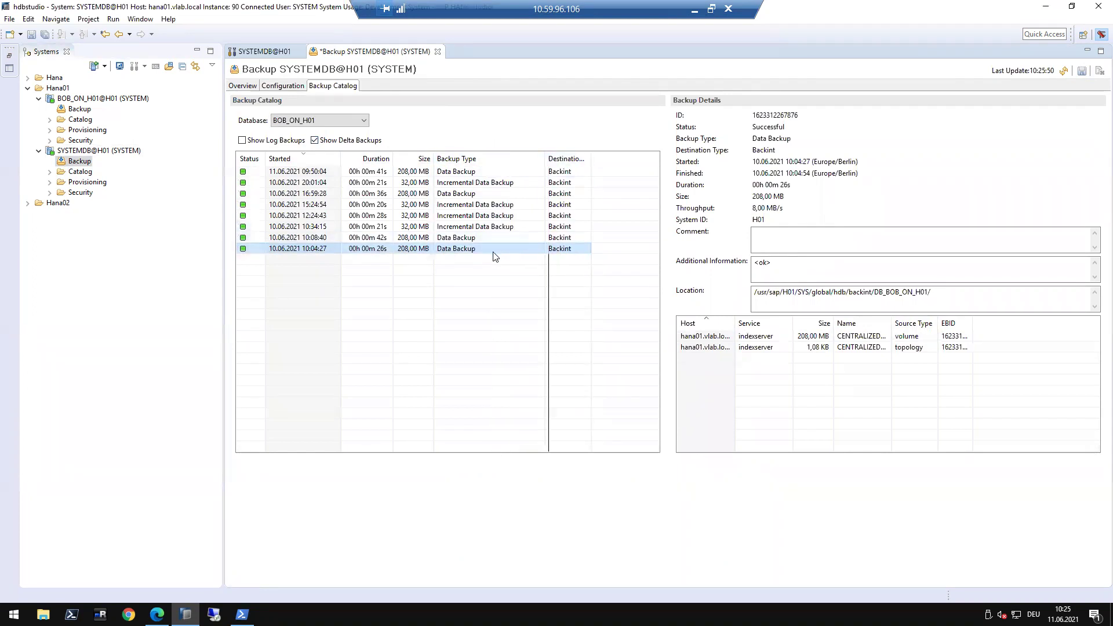
{"action": "left_click", "coordinate": [496, 239]}
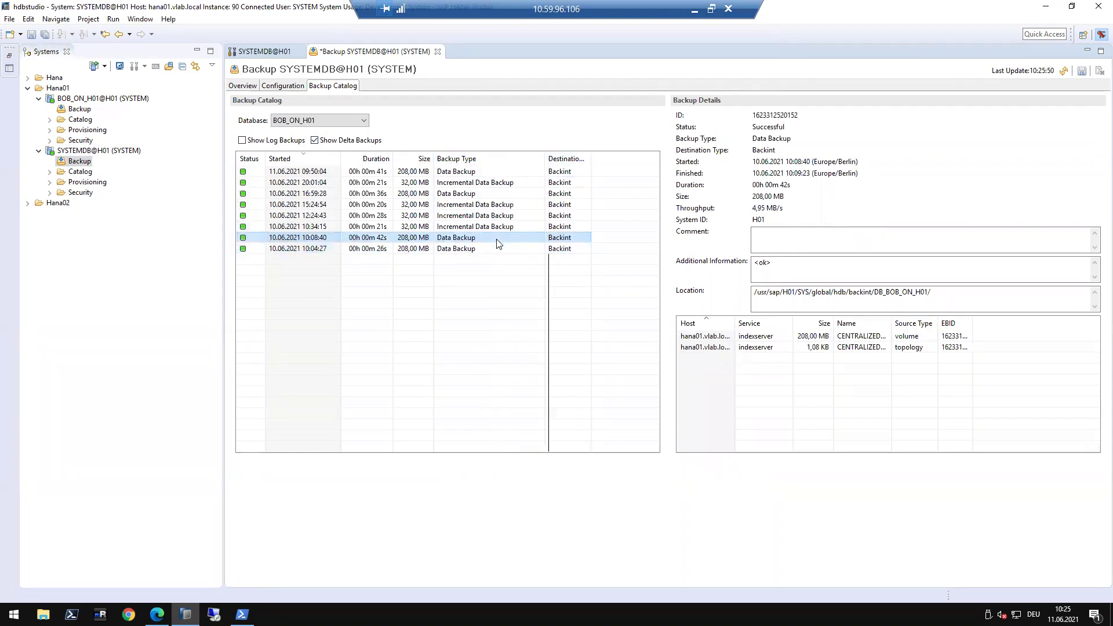
{"action": "left_click", "coordinate": [505, 229]}
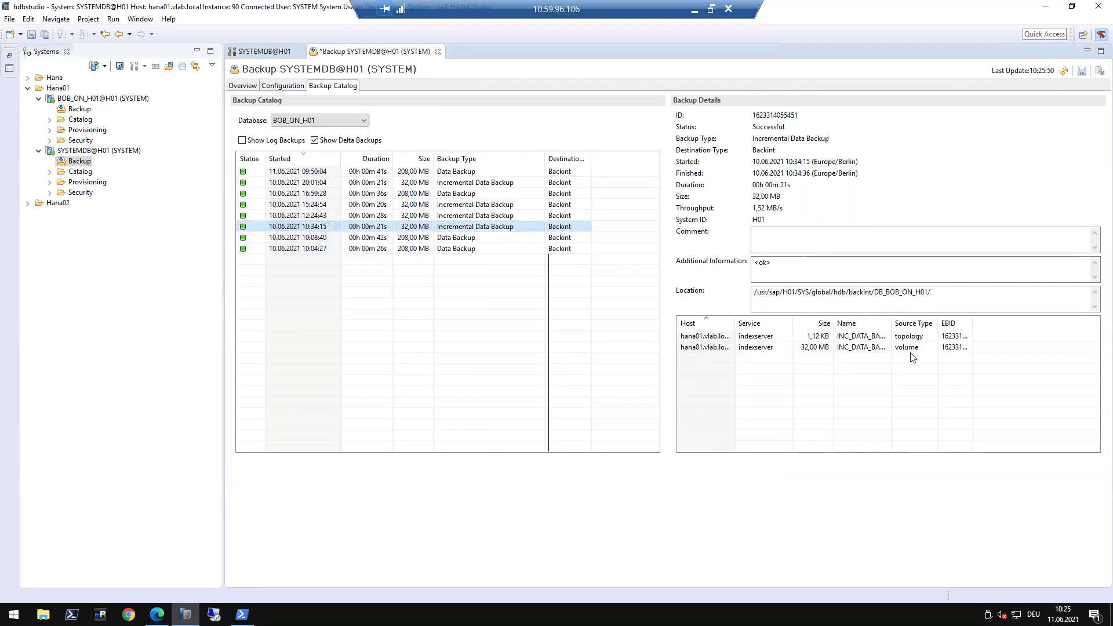
{"action": "left_click_drag", "start_coordinate": [892, 319], "coordinate": [994, 319]}
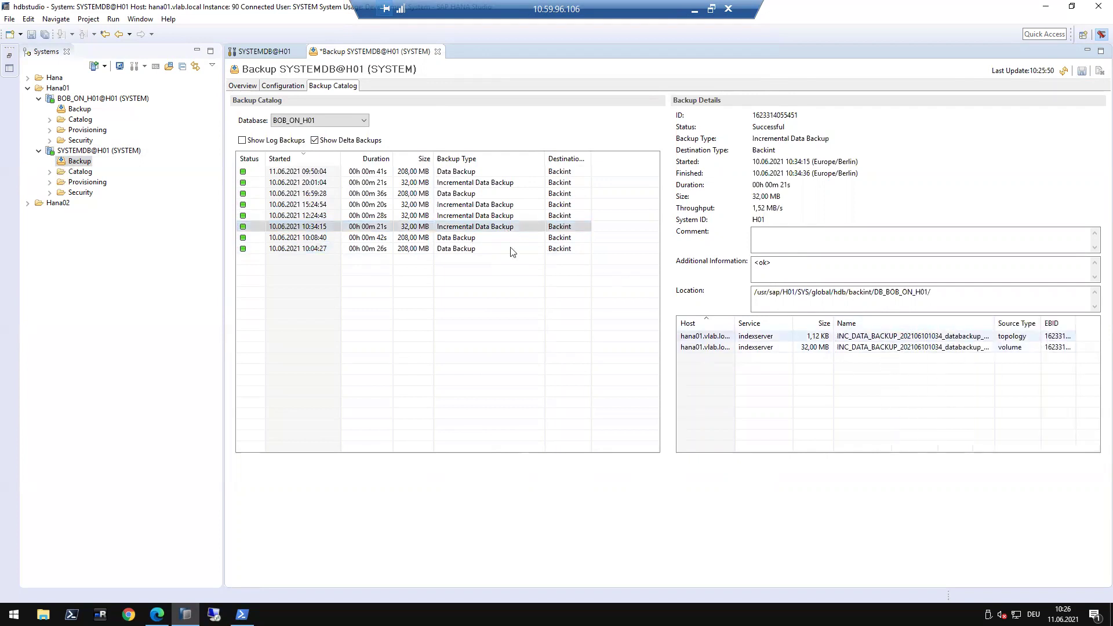
Compare the backup file names of the incremental backups started 10.06.2021 at 10:34:15 and 12:24:43
{"action": "left_click", "coordinate": [463, 216]}
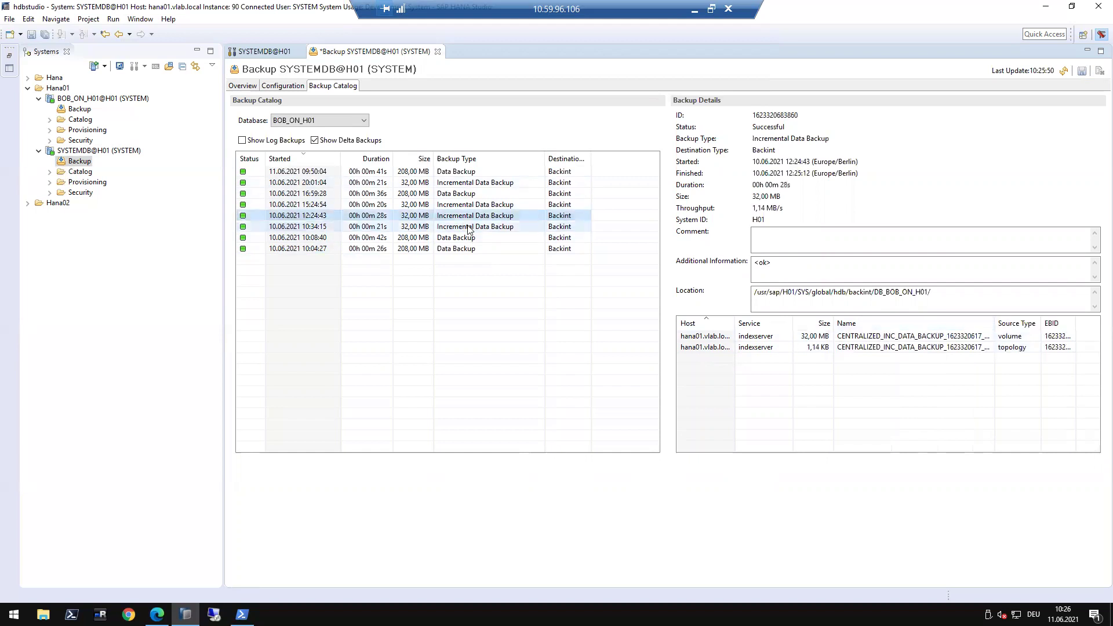
{"action": "left_click", "coordinate": [468, 228]}
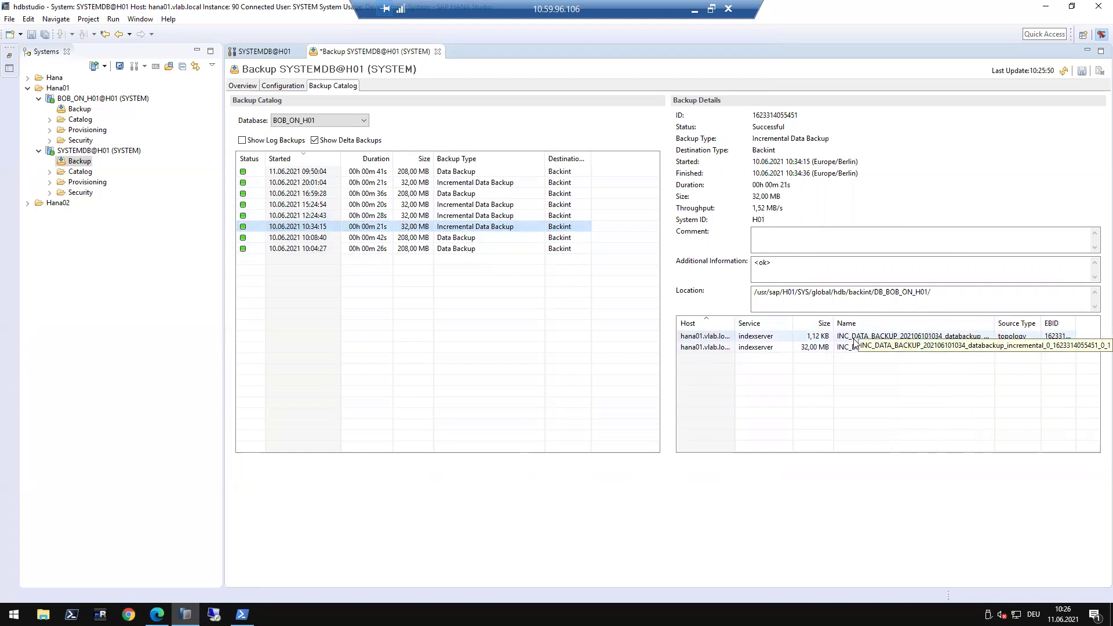
{"action": "left_click", "coordinate": [474, 217]}
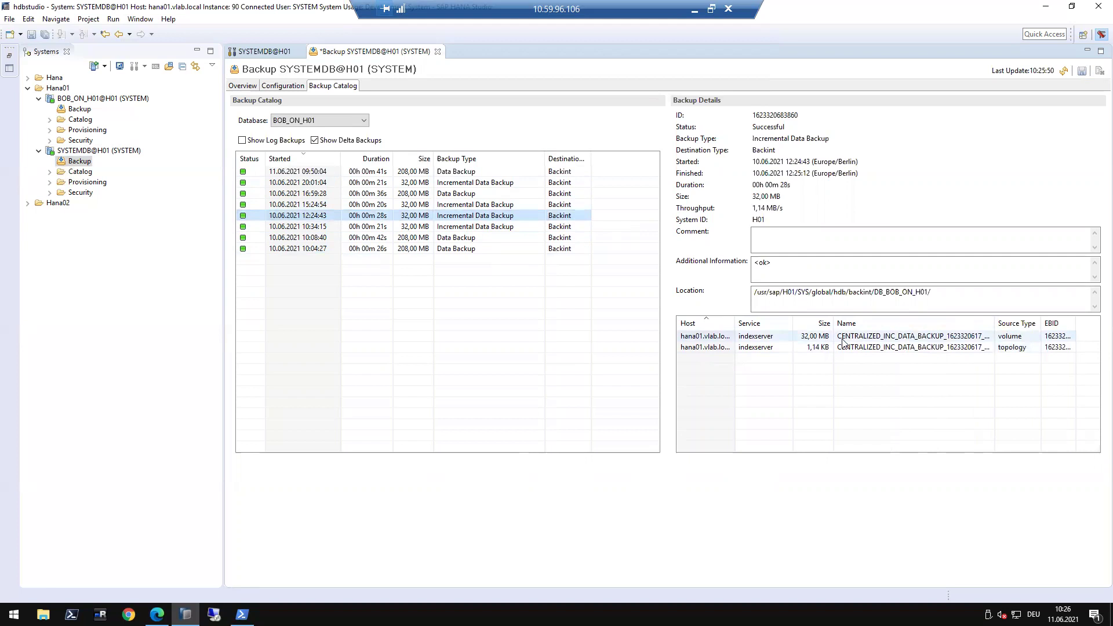
{"action": "left_click", "coordinate": [881, 339]}
{"action": "left_click", "coordinate": [855, 347]}
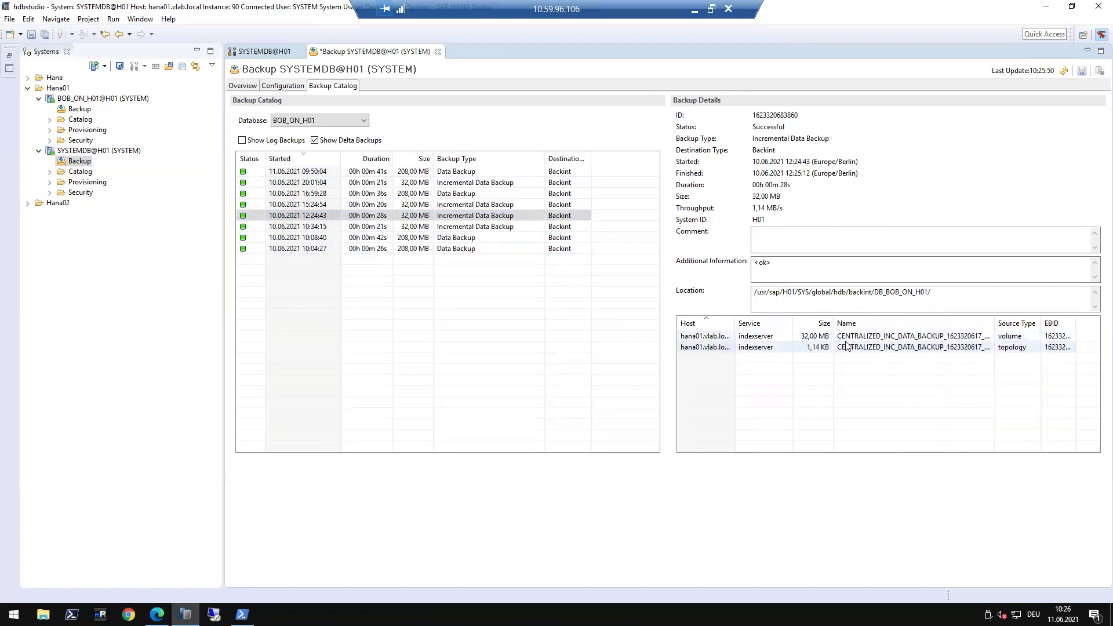
{"action": "left_click", "coordinate": [888, 339]}
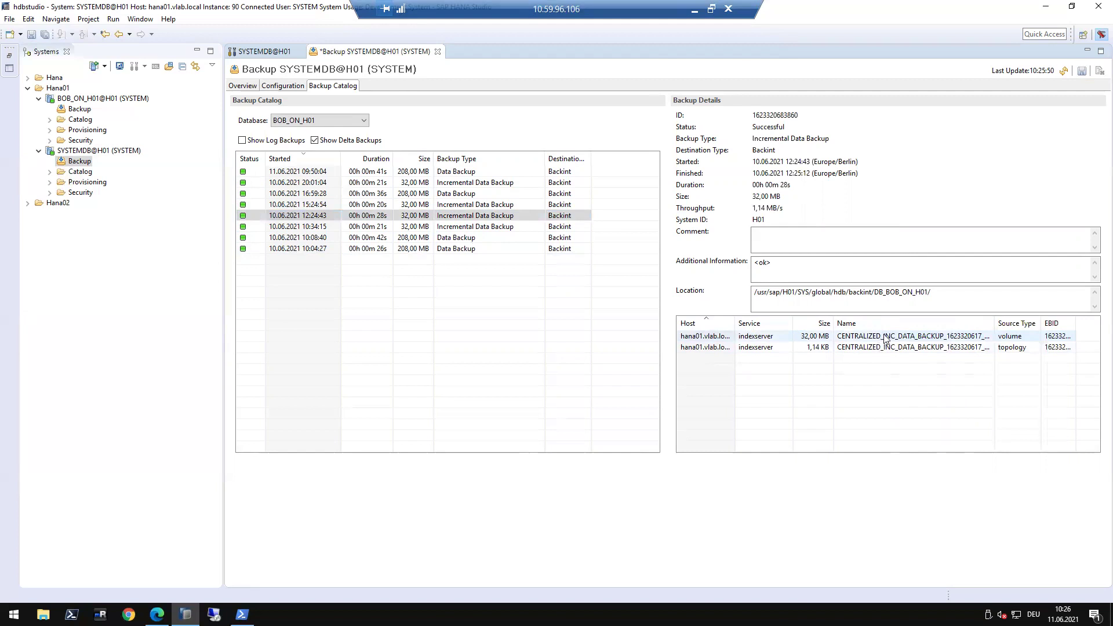
{"action": "left_click", "coordinate": [886, 348]}
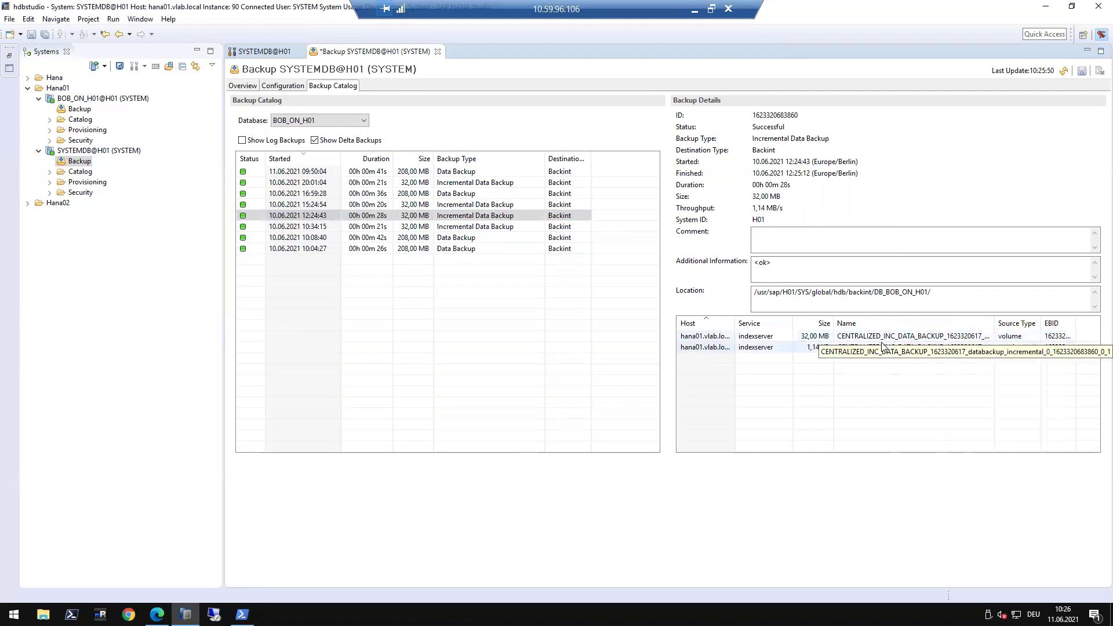
Check the file names of the 10.06.2021 16:59:28 and 20:01:04 backups, and include log backups in the catalog
{"action": "left_click", "coordinate": [447, 205]}
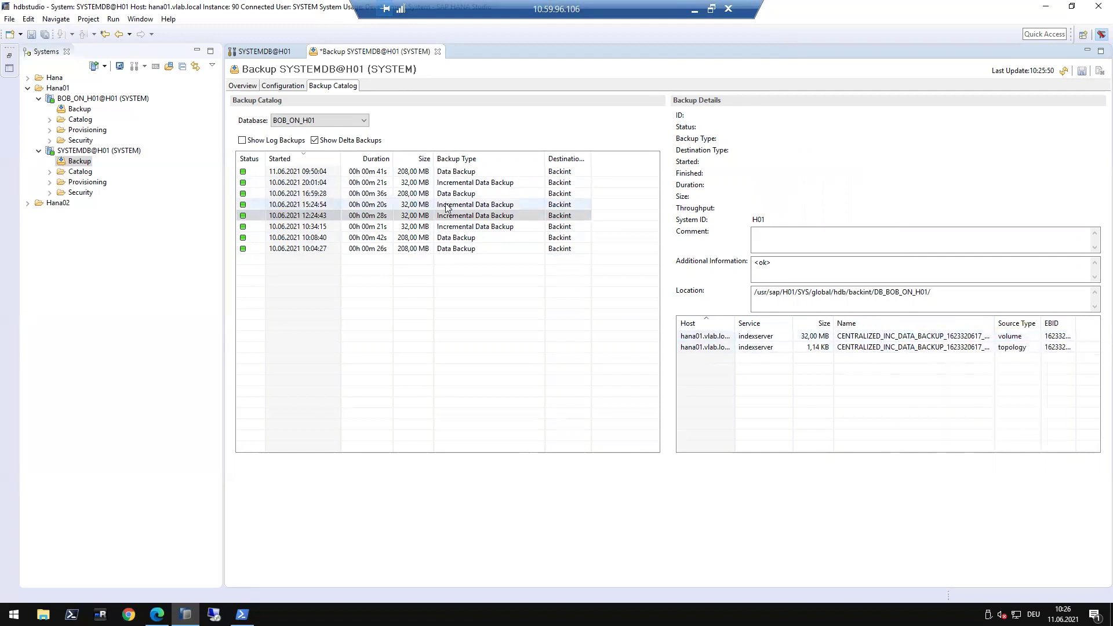
{"action": "left_click", "coordinate": [446, 195]}
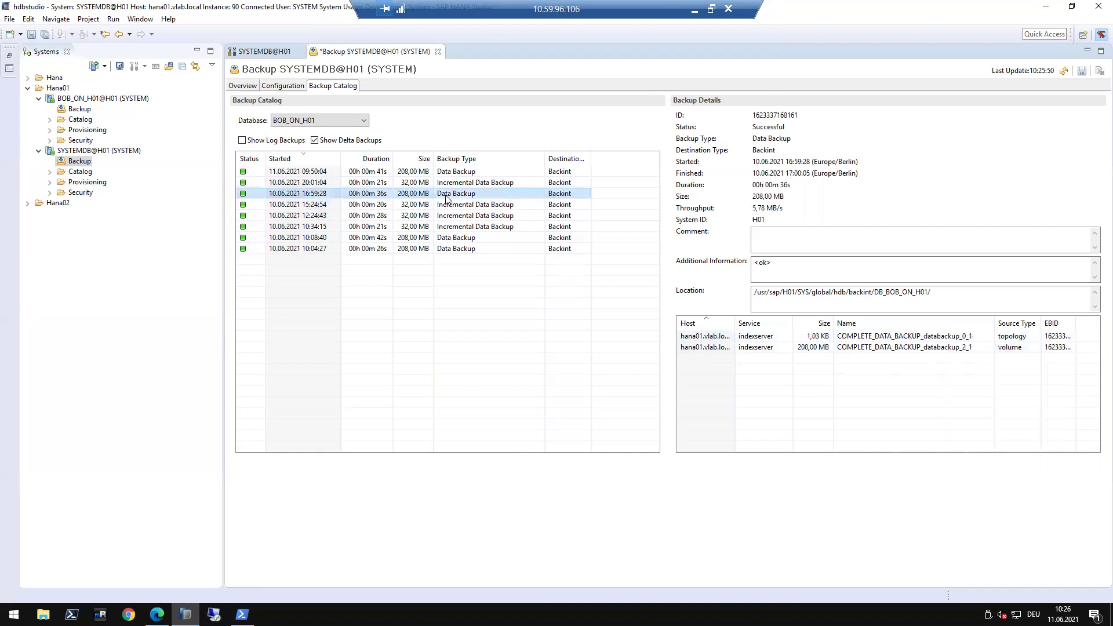
{"action": "left_click", "coordinate": [451, 185]}
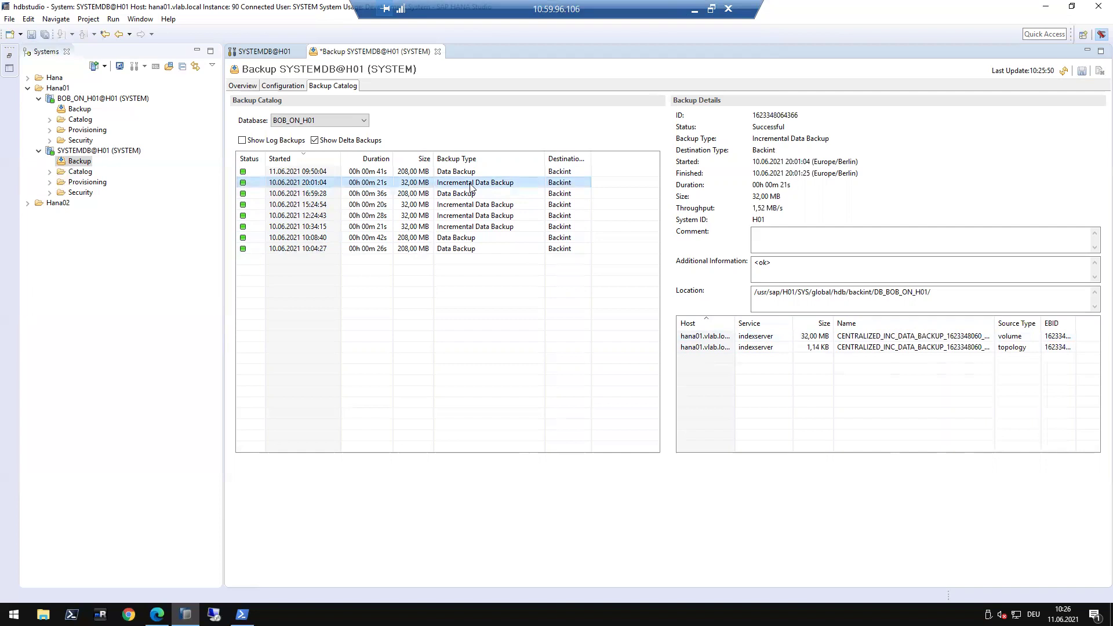
{"action": "left_click", "coordinate": [345, 249]}
{"action": "left_click", "coordinate": [242, 142]}
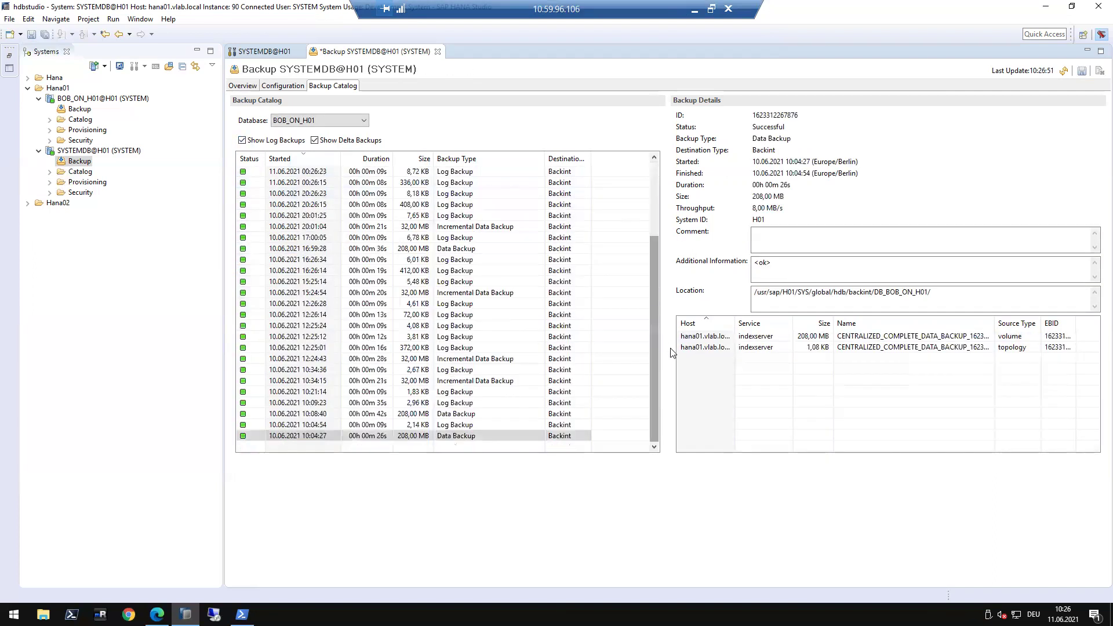
Inspect the backup files and source types of the log backups started 10.06.2021 at 10:04:54 and 10:09:23
{"action": "left_click", "coordinate": [458, 430]}
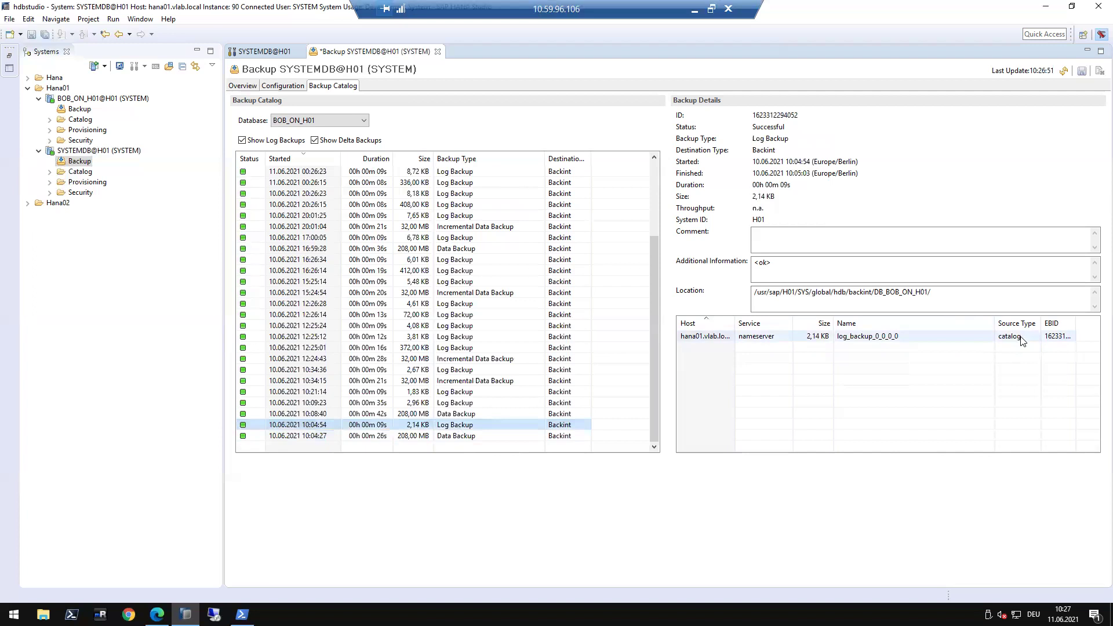
{"action": "left_click", "coordinate": [473, 431]}
{"action": "left_click", "coordinate": [473, 426]}
{"action": "left_click", "coordinate": [459, 415]}
{"action": "left_click", "coordinate": [458, 403]}
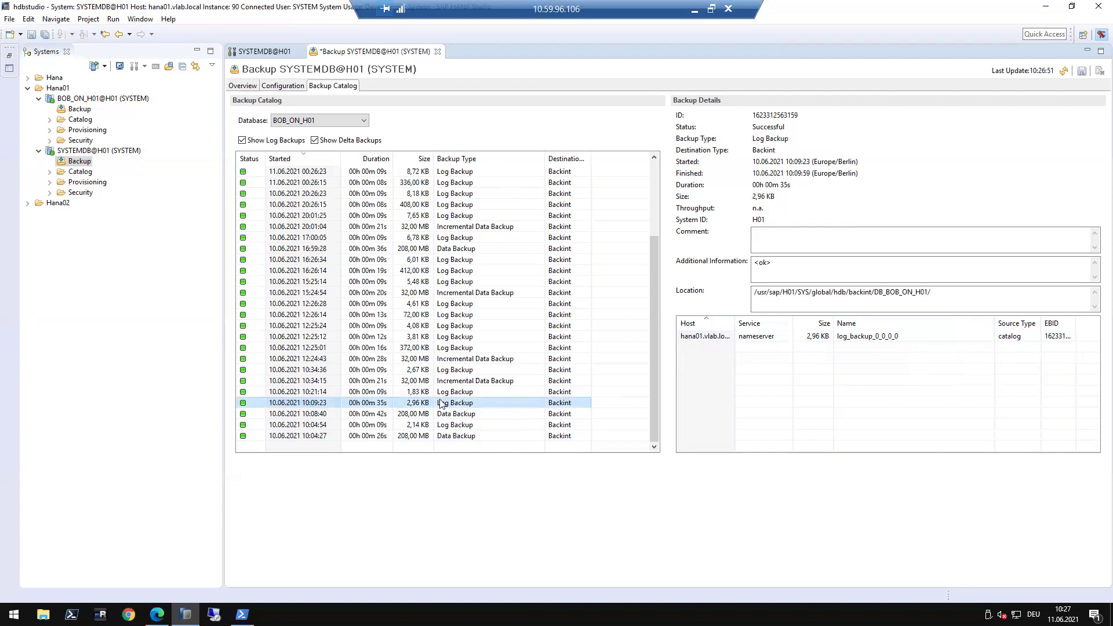
Compare the file names and source types of the backups started from 10.06.2021 20:01:04 through 11.06.2021 00:26:23
{"action": "left_click", "coordinate": [475, 226]}
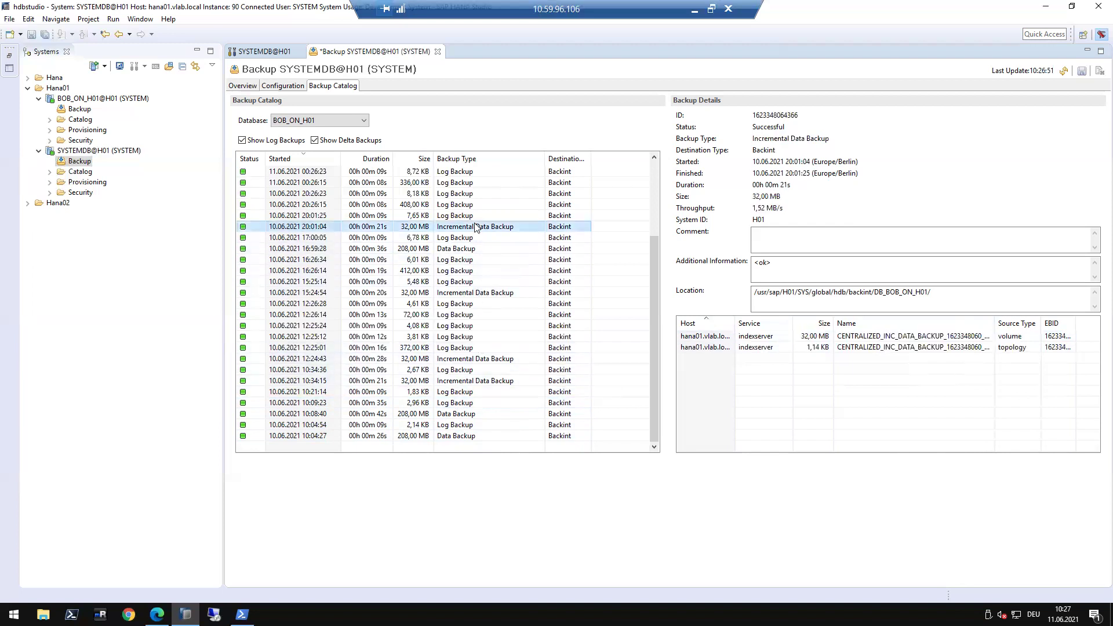
{"action": "left_click", "coordinate": [454, 217]}
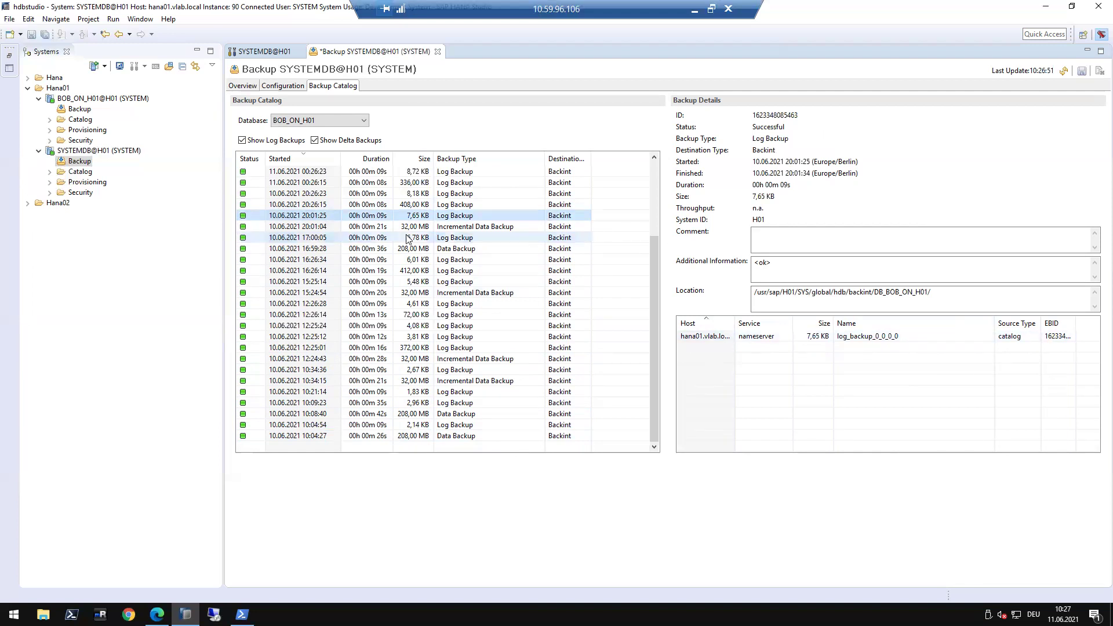
{"action": "left_click", "coordinate": [464, 207]}
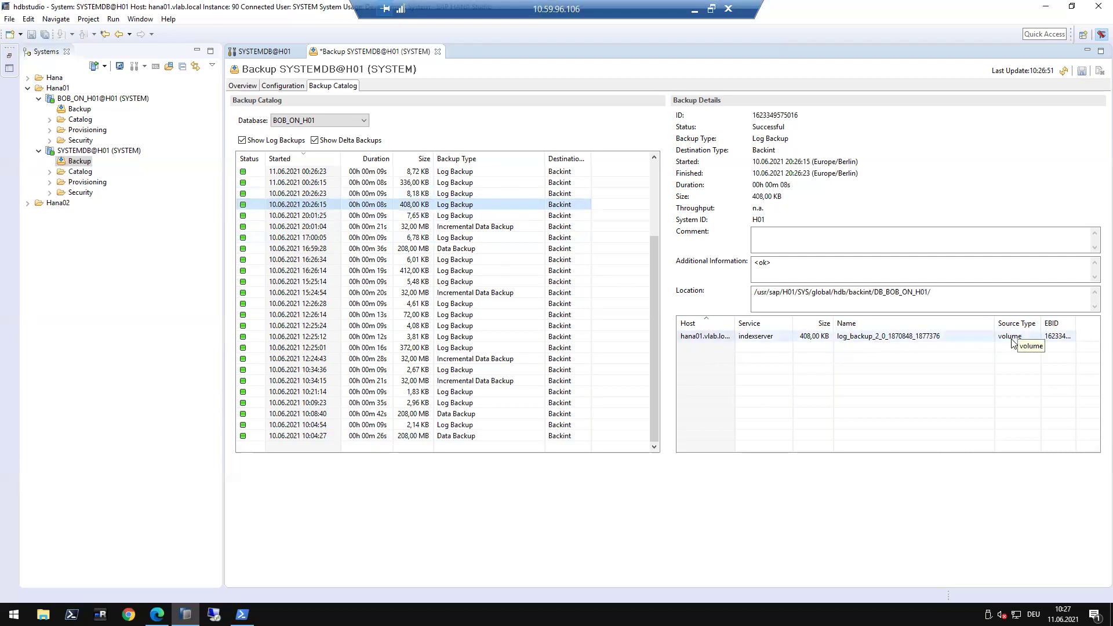
{"action": "left_click", "coordinate": [472, 195]}
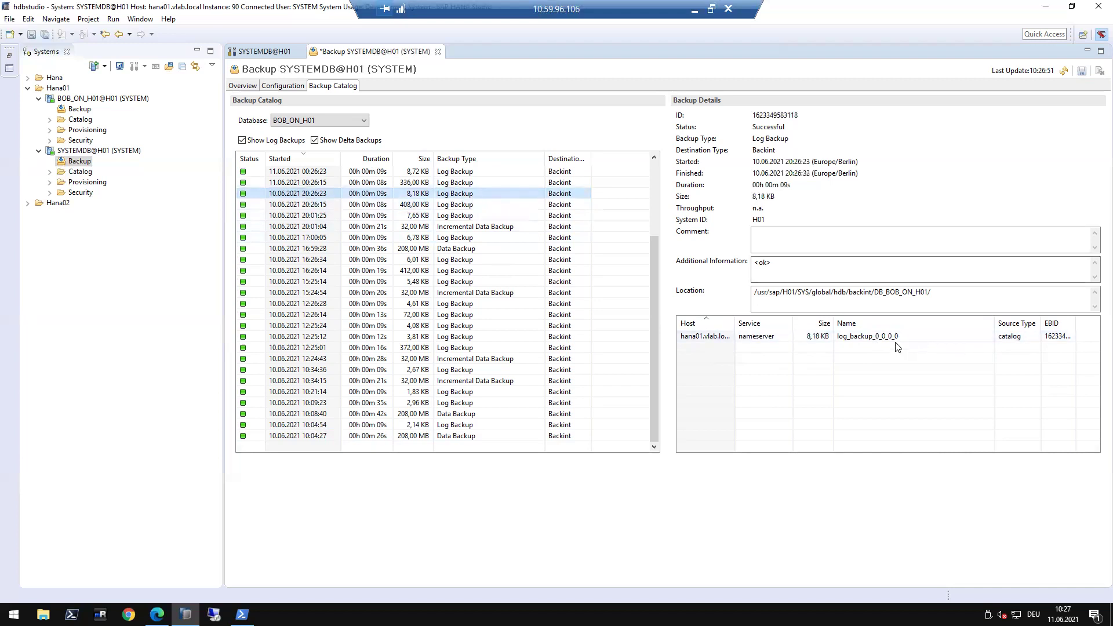
{"action": "left_click", "coordinate": [470, 206]}
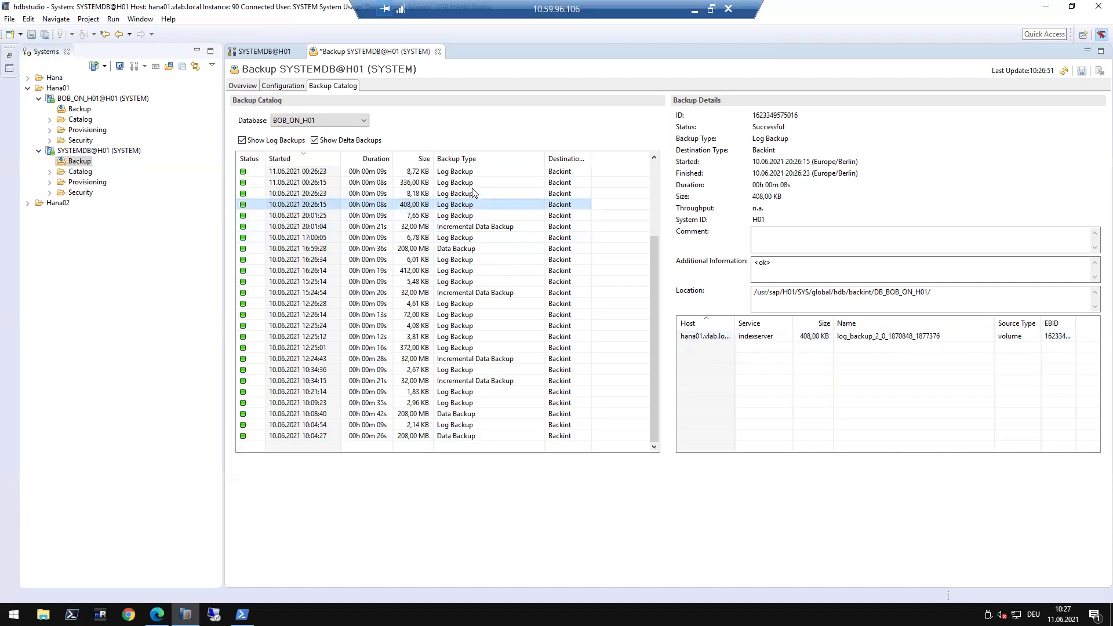
{"action": "left_click", "coordinate": [473, 183]}
{"action": "left_click", "coordinate": [473, 172]}
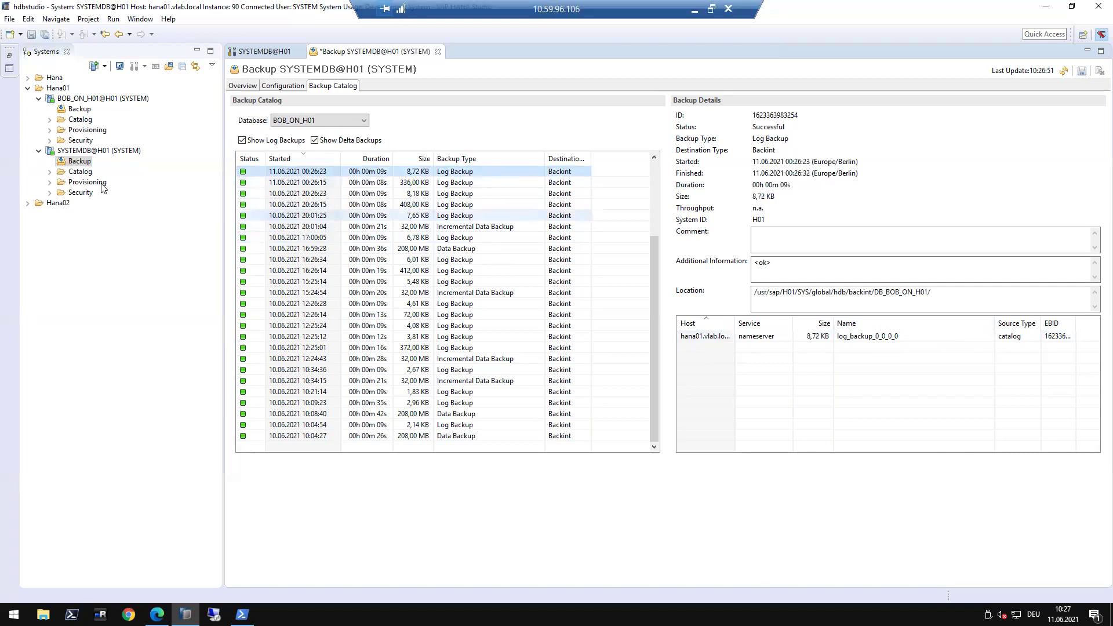
Start a tenant database recovery from SYSTEMDB@H01 and select BOB_ON_H01 as the tenant to recover
{"action": "right_click", "coordinate": [124, 152]}
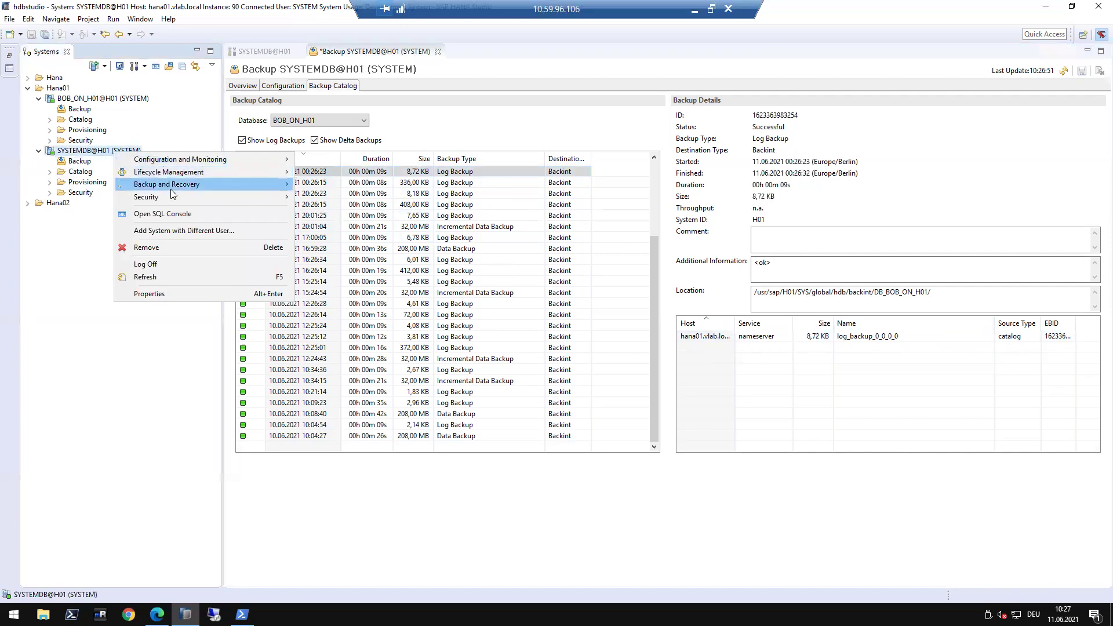
{"action": "mouse_move", "coordinate": [234, 184]}
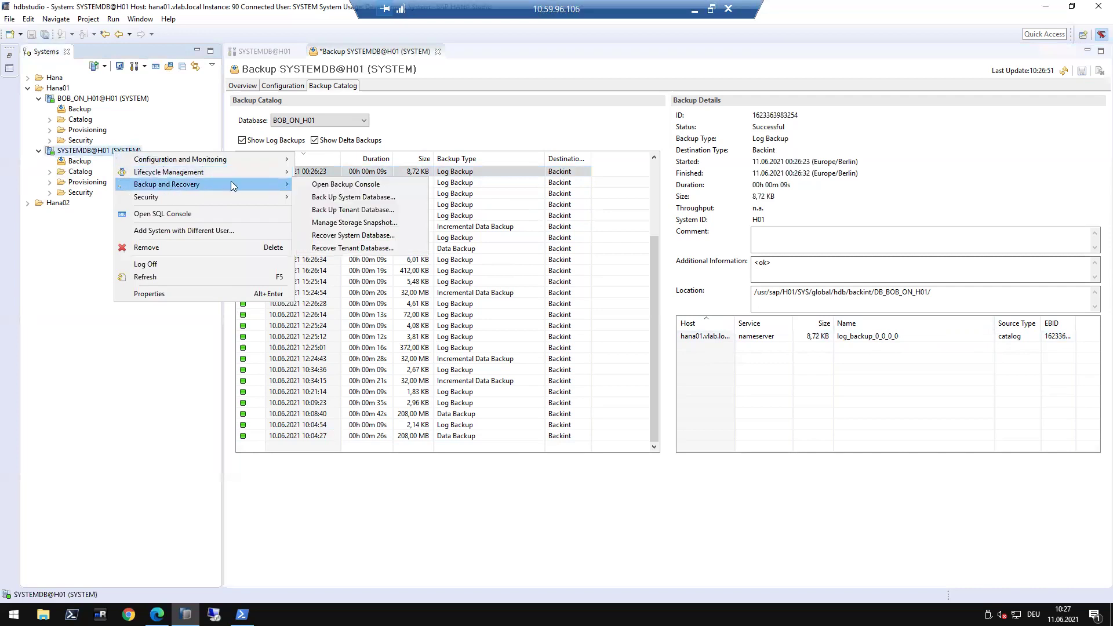
{"action": "left_click", "coordinate": [381, 248]}
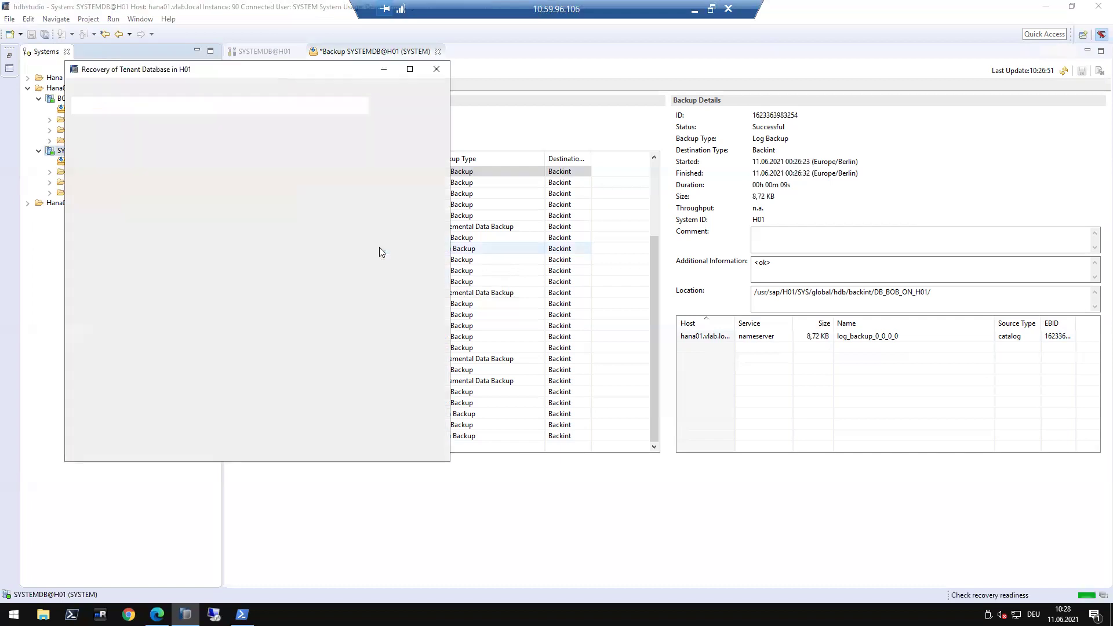
{"action": "left_click", "coordinate": [90, 143]}
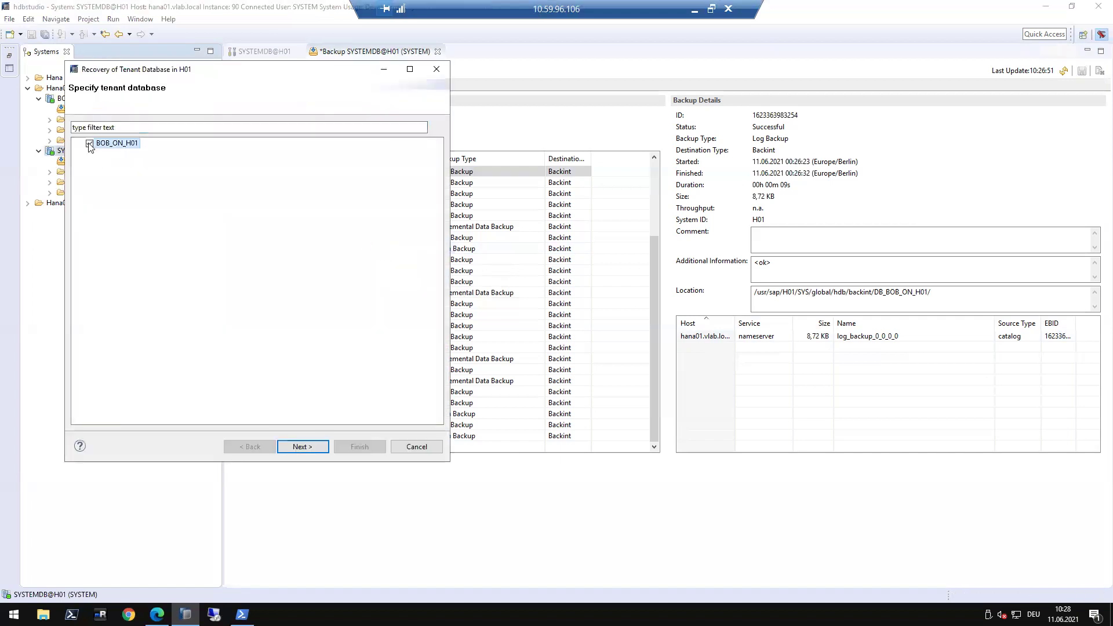
{"action": "left_click", "coordinate": [310, 444]}
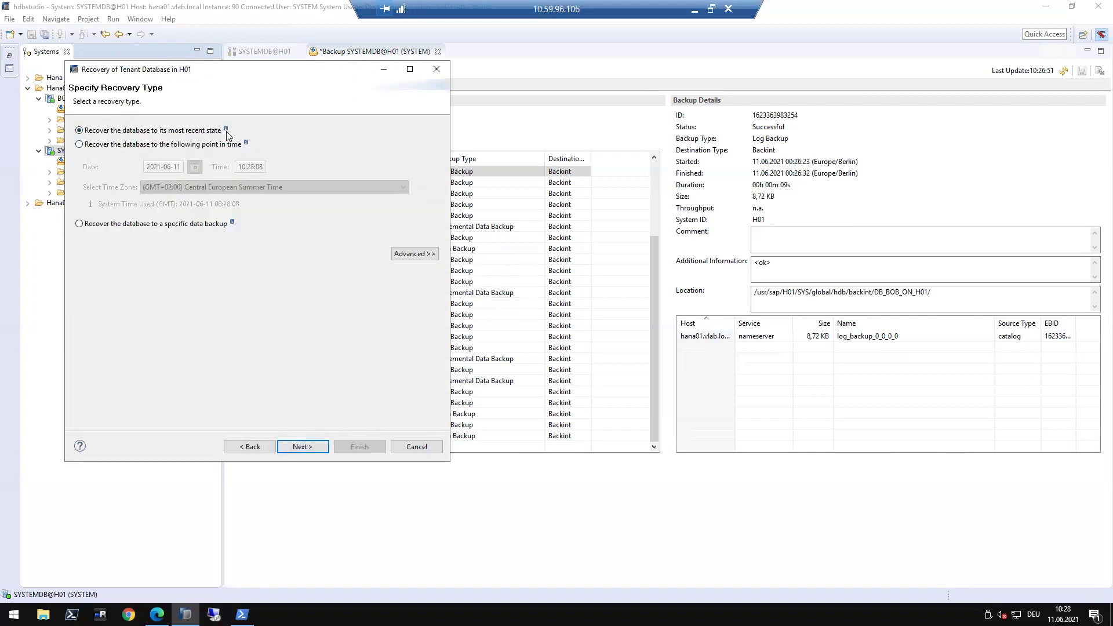
Move the recovery wizard aside and examine the most recent state, point in time and specific data backup recovery types
{"action": "mouse_move", "coordinate": [226, 130]}
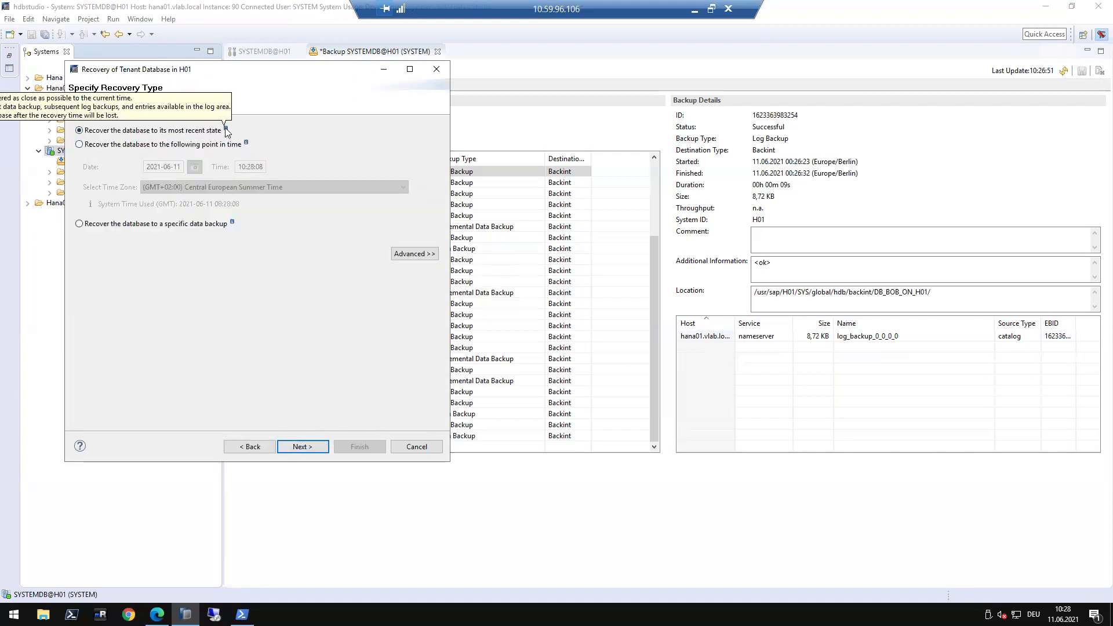
{"action": "left_click_drag", "start_coordinate": [253, 67], "coordinate": [633, 78]}
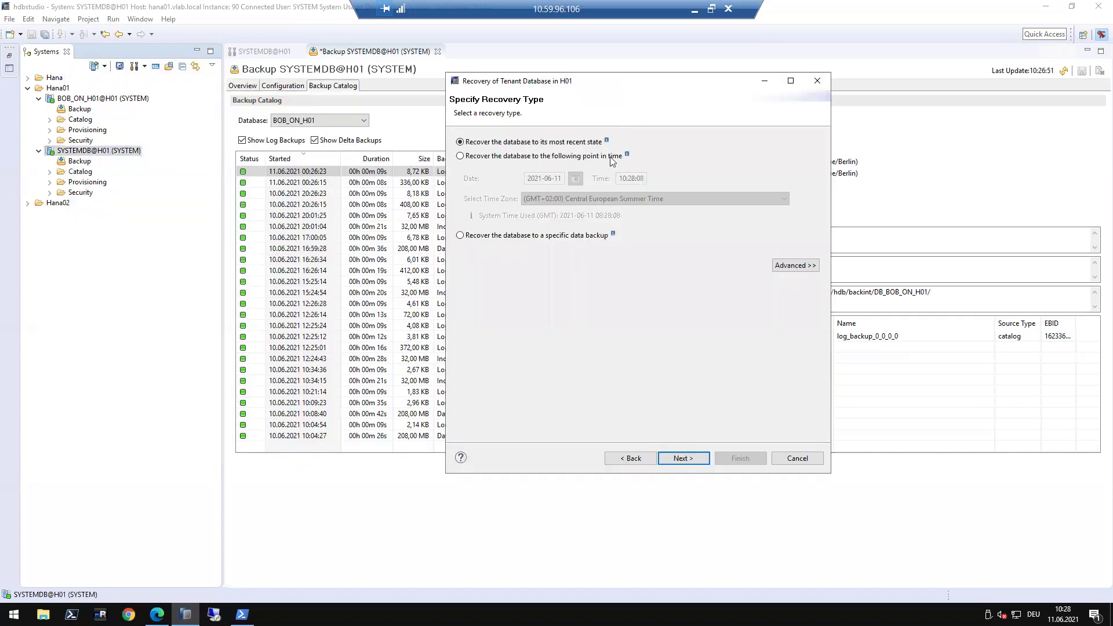
{"action": "mouse_move", "coordinate": [607, 140]}
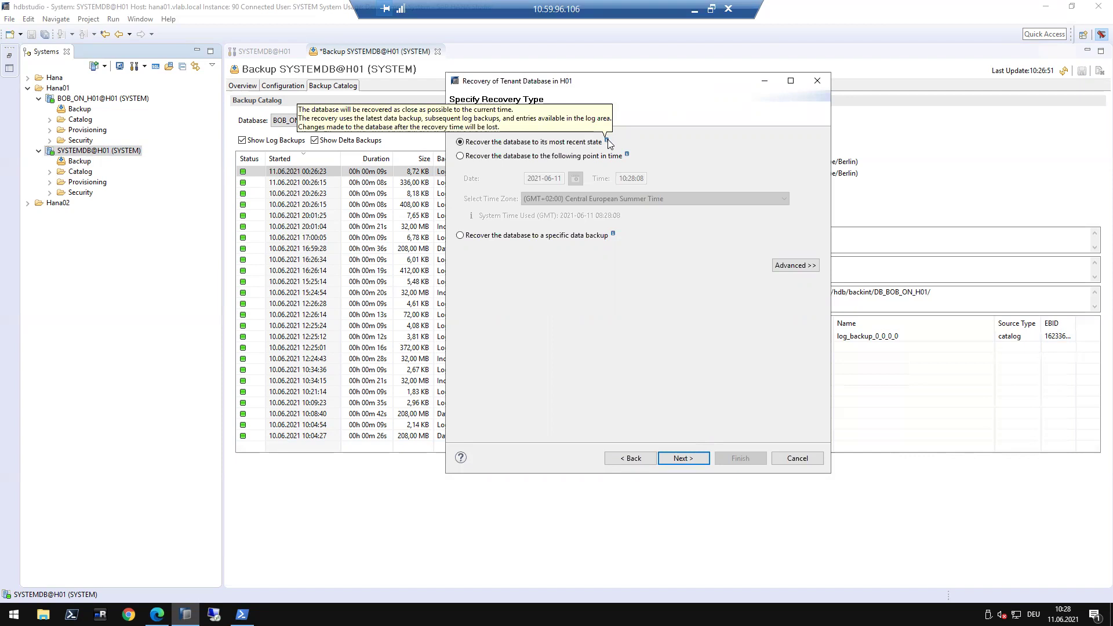
{"action": "left_click", "coordinate": [460, 156]}
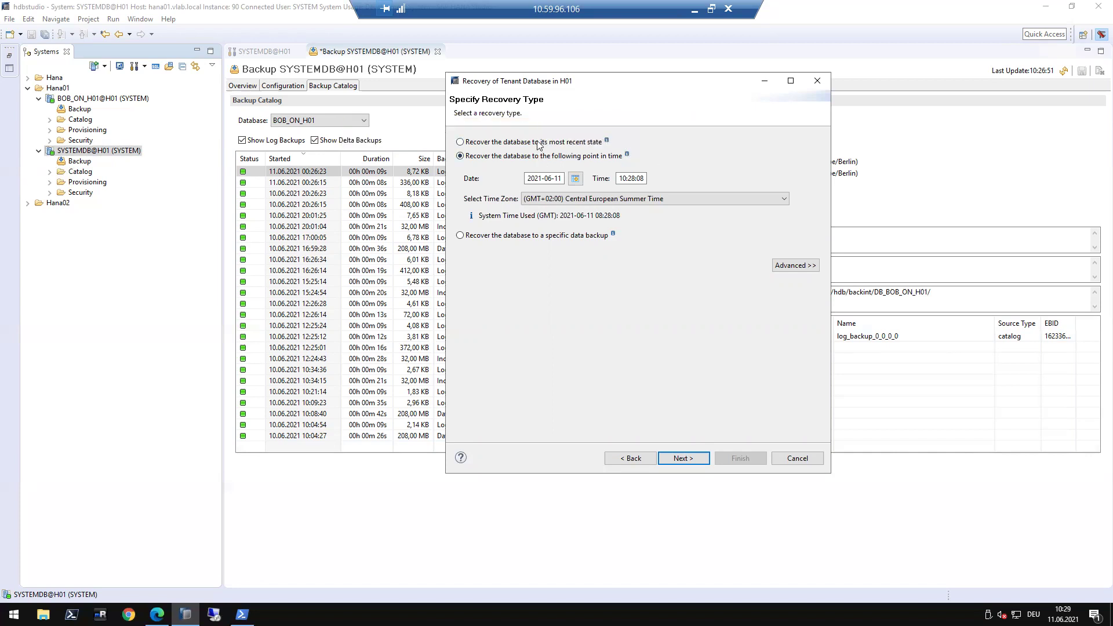
{"action": "left_click", "coordinate": [460, 236]}
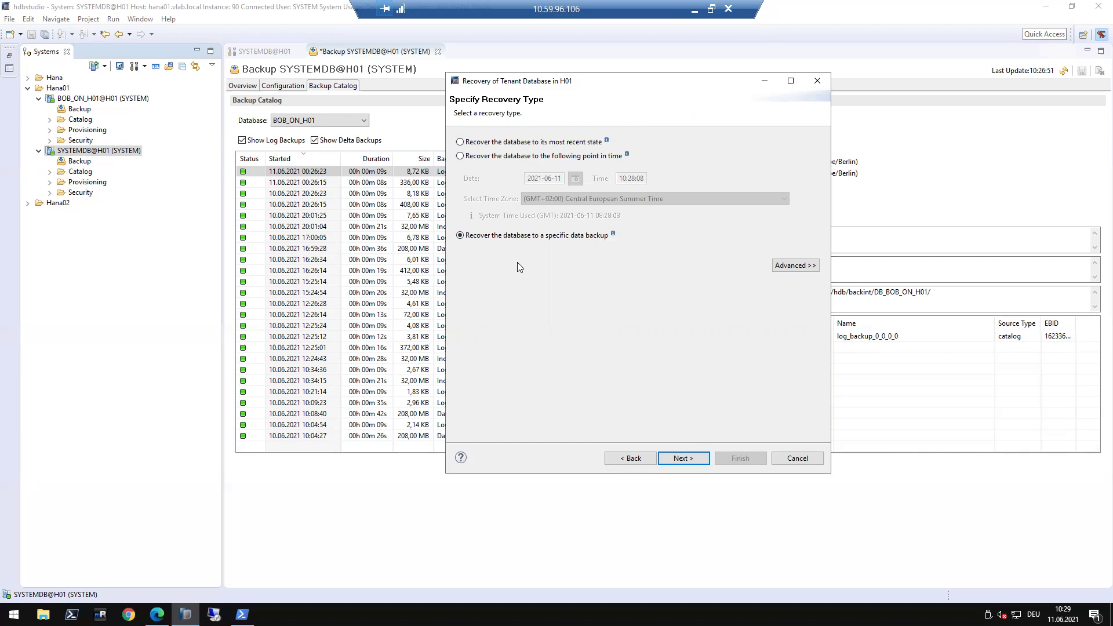
Choose recovery to the most recent state using the backup catalog in Backint only, and agree to stop the database
{"action": "left_click", "coordinate": [460, 143]}
{"action": "left_click", "coordinate": [690, 456]}
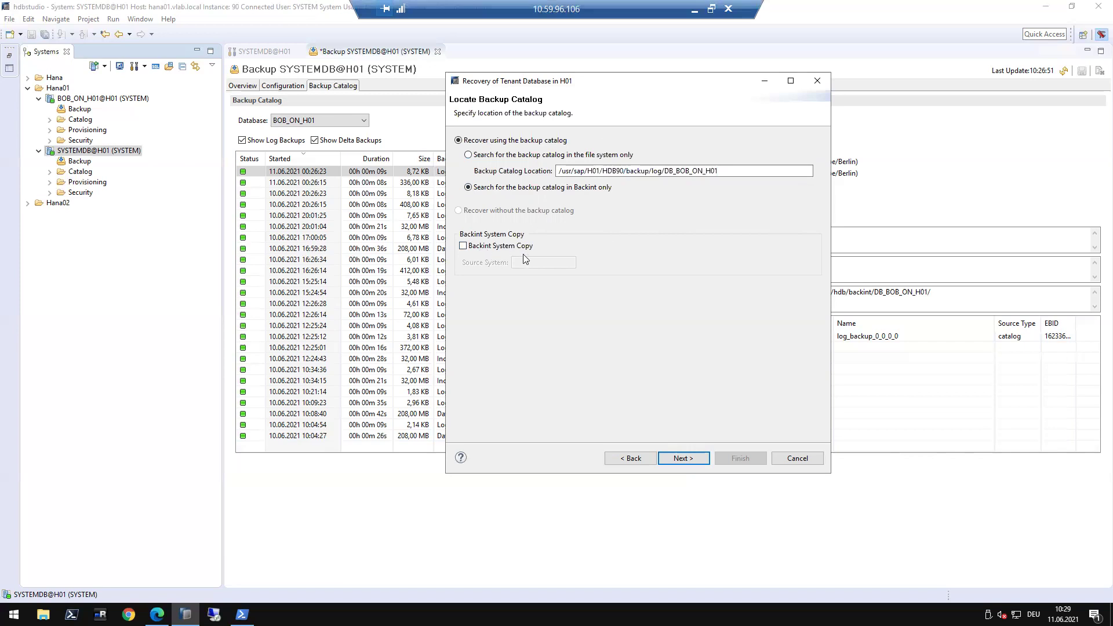
{"action": "left_click", "coordinate": [694, 458]}
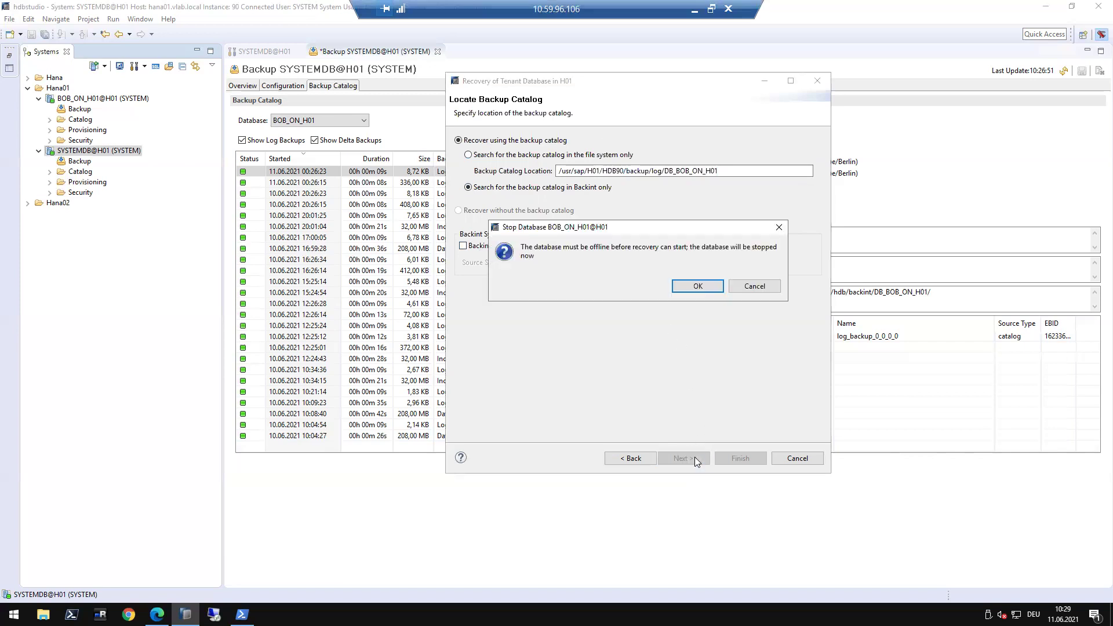
{"action": "left_click", "coordinate": [700, 287]}
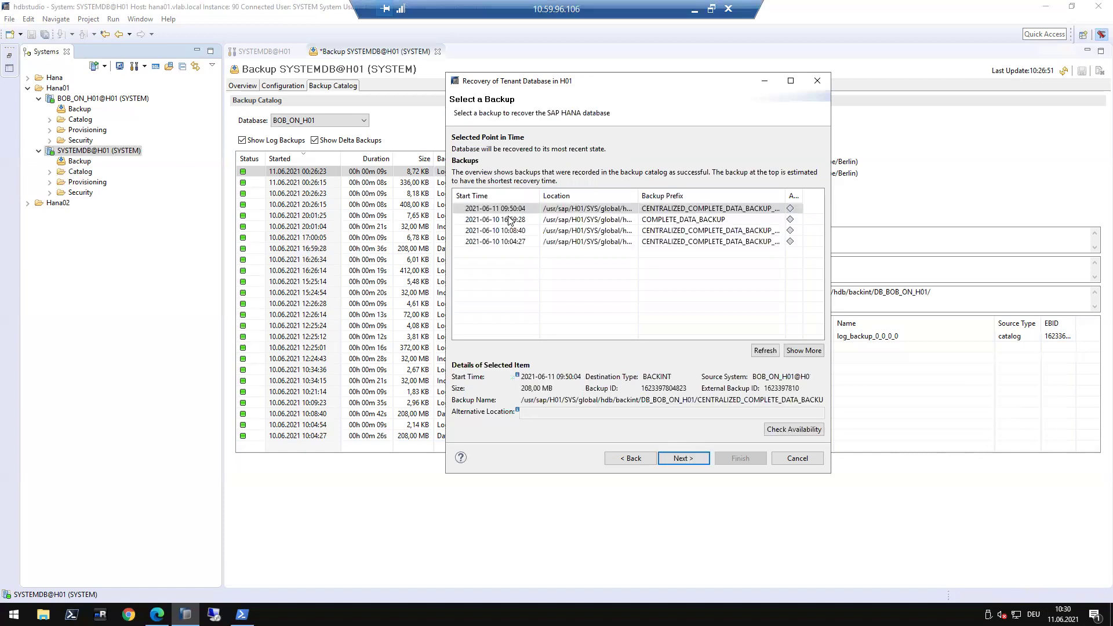
Adjust the column widths to show the full backup prefixes, and compare the details of the available data backups
{"action": "left_click_drag", "start_coordinate": [539, 196], "coordinate": [531, 193]}
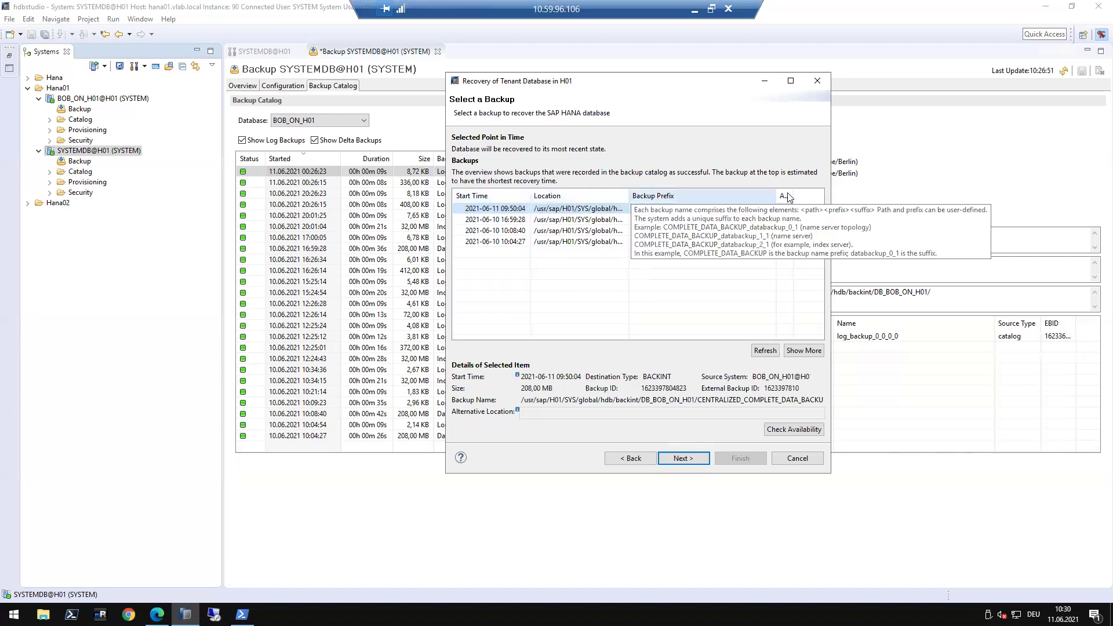
{"action": "left_click_drag", "start_coordinate": [780, 197], "coordinate": [806, 194]}
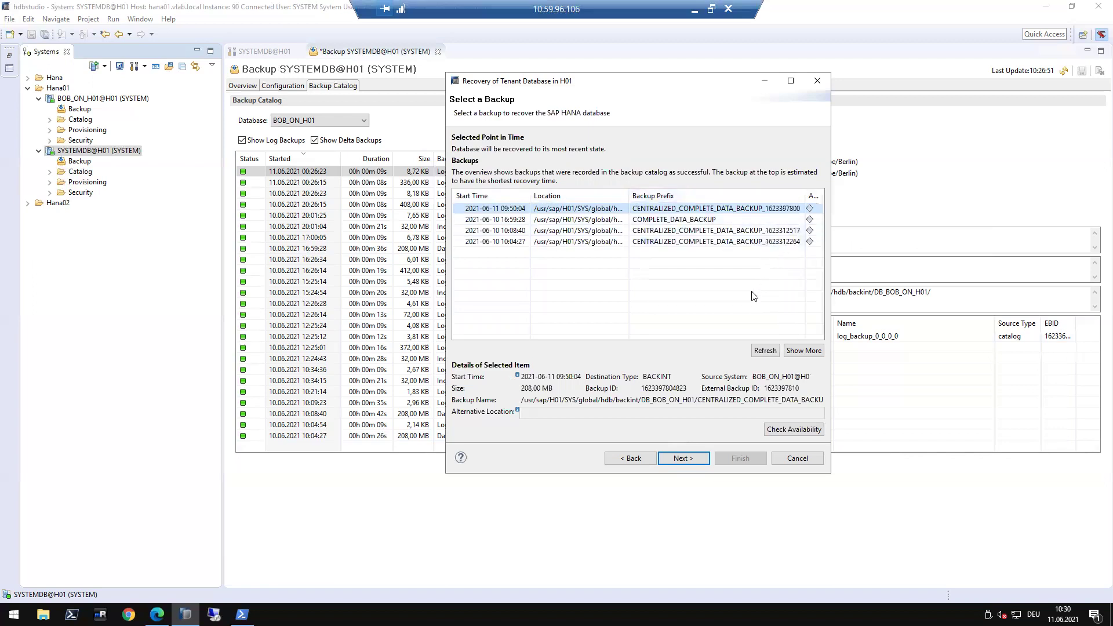
{"action": "left_click", "coordinate": [679, 233]}
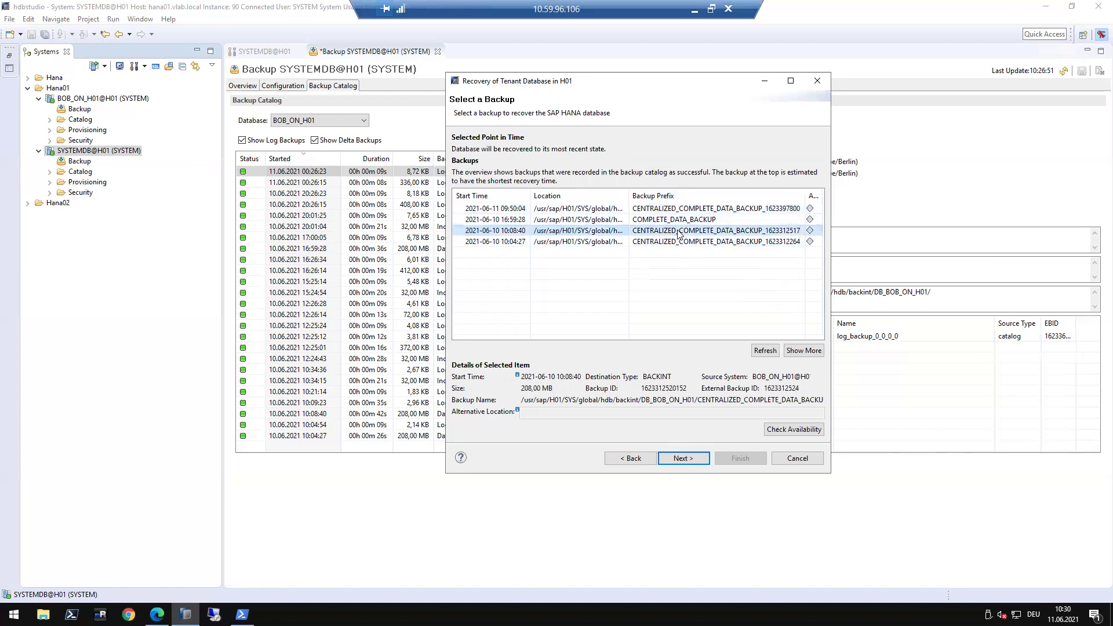
{"action": "left_click", "coordinate": [681, 242]}
{"action": "left_click", "coordinate": [682, 210]}
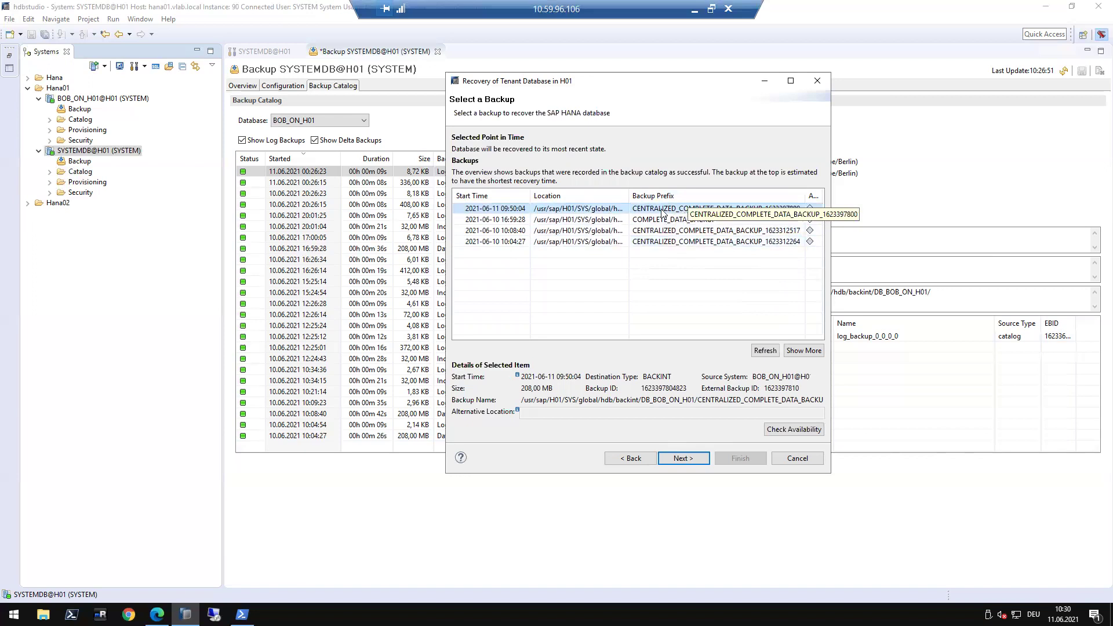
{"action": "left_click", "coordinate": [676, 219]}
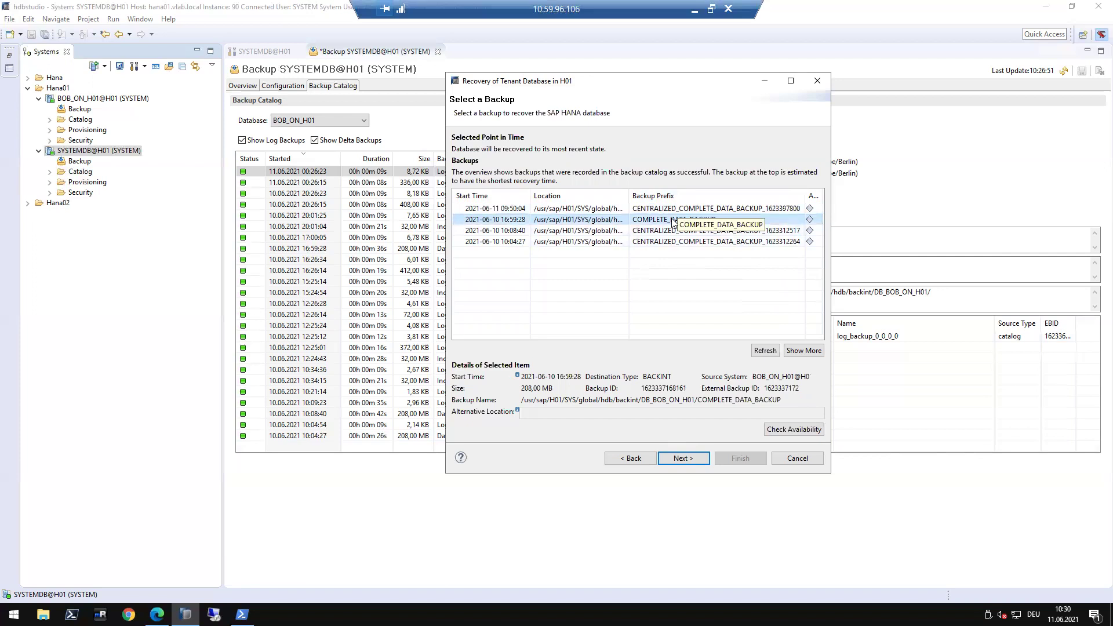
{"action": "left_click", "coordinate": [718, 210]}
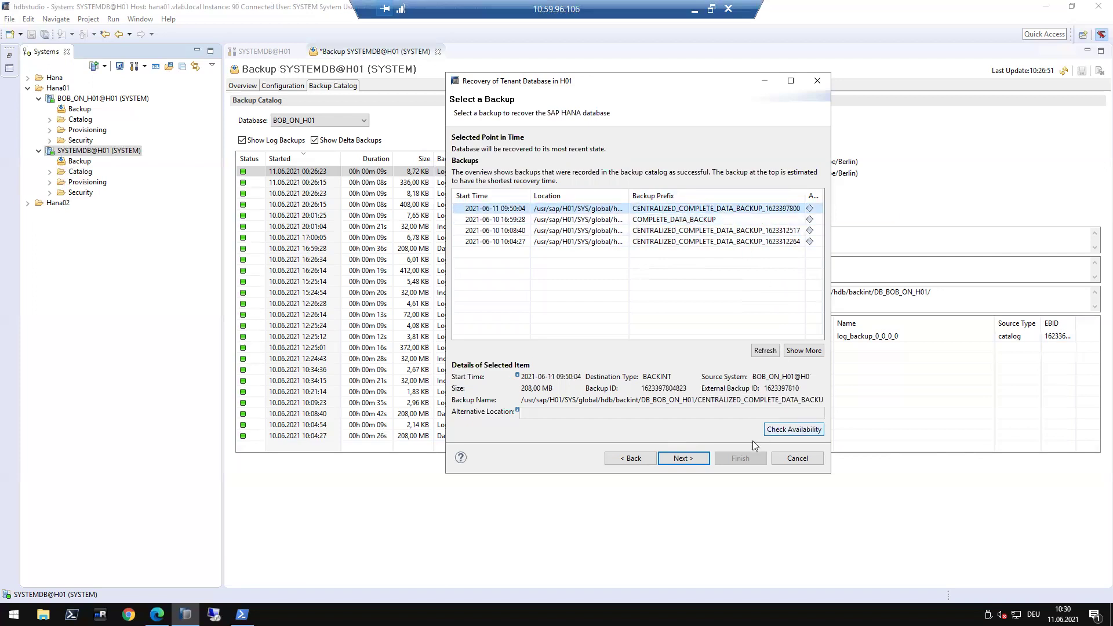
{"action": "left_click", "coordinate": [792, 430]}
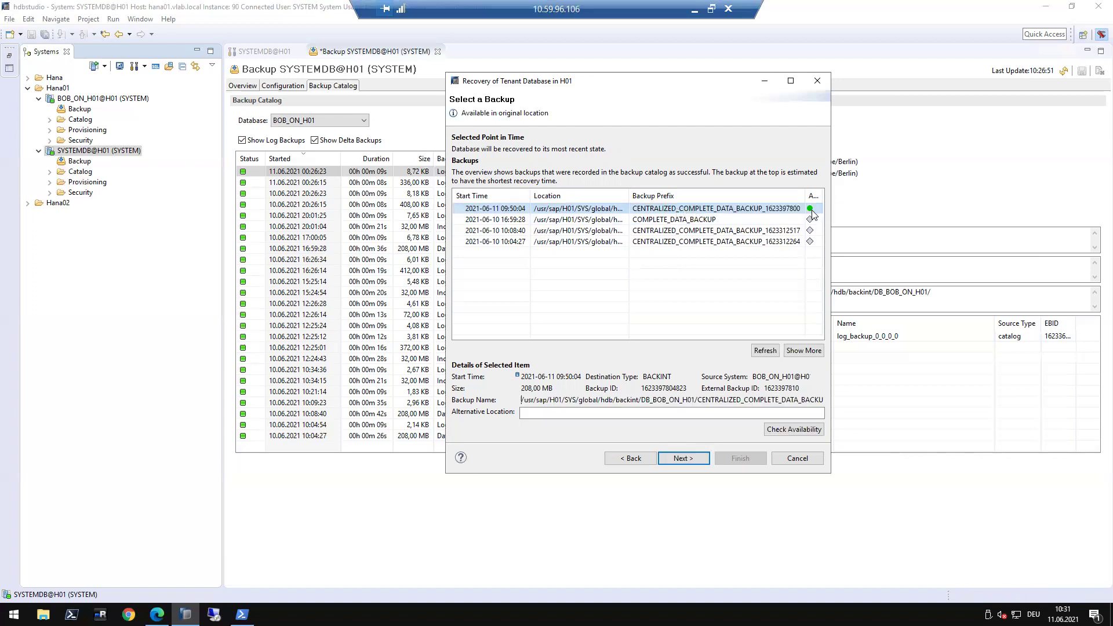
{"action": "left_click", "coordinate": [689, 458]}
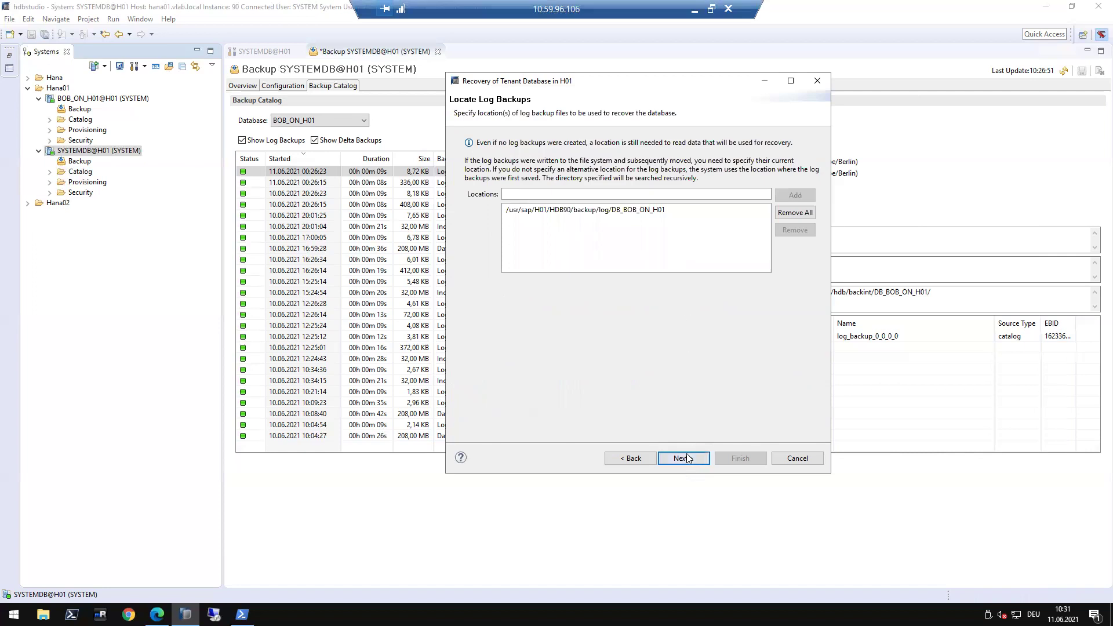
Keep the default log backup location and enable the delta and log backup availability check for the third-party backup tool (Backint)
{"action": "left_click", "coordinate": [685, 458]}
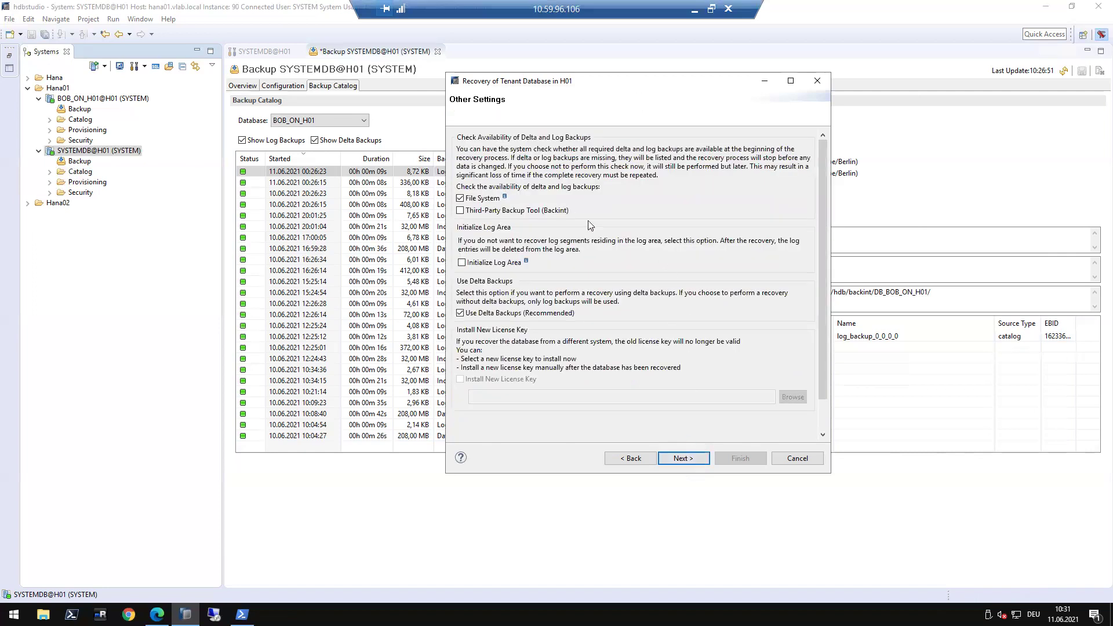
{"action": "left_click", "coordinate": [461, 210]}
{"action": "mouse_move", "coordinate": [527, 265]}
{"action": "left_click", "coordinate": [699, 463]}
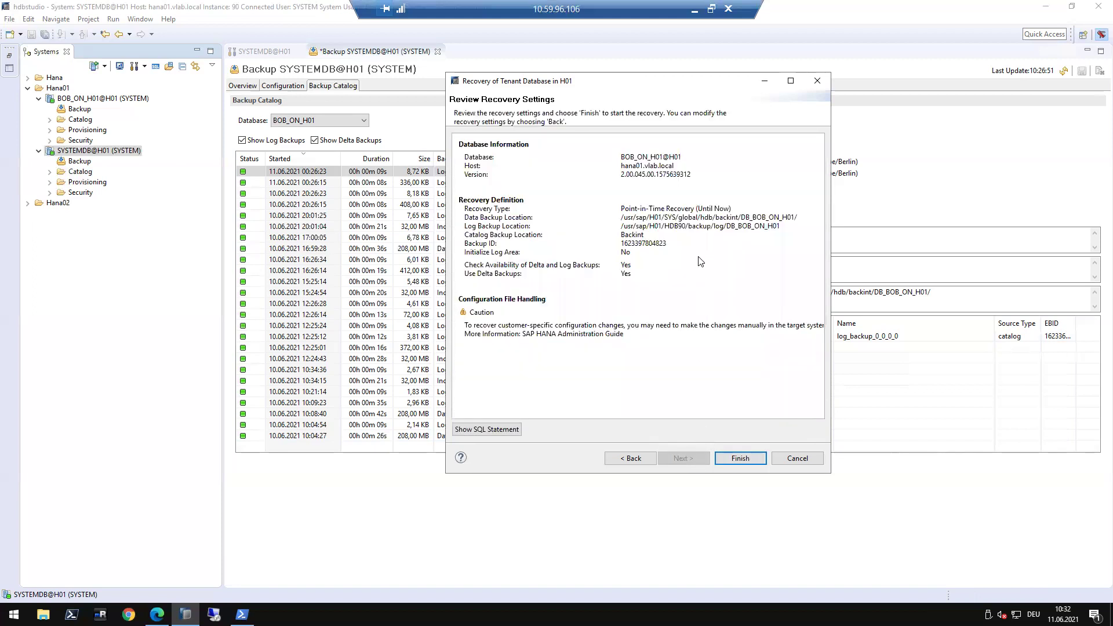
View the recovery's SQL statement, and run the BOB_ON_H01 recovery through to closing its execution summary
{"action": "left_click", "coordinate": [510, 429]}
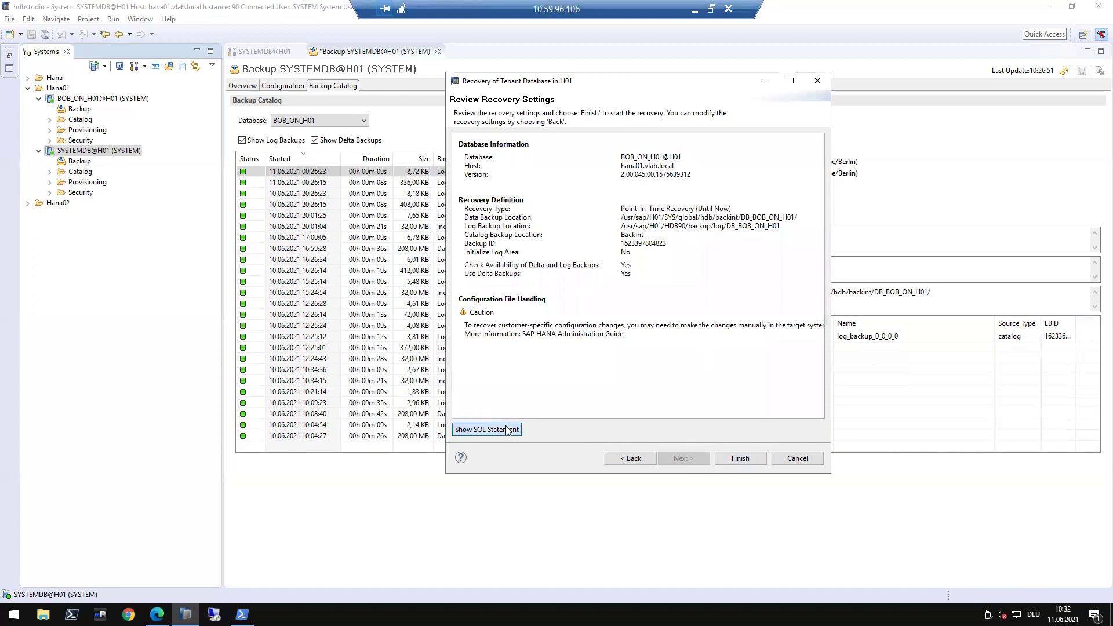
{"action": "left_click", "coordinate": [545, 237]}
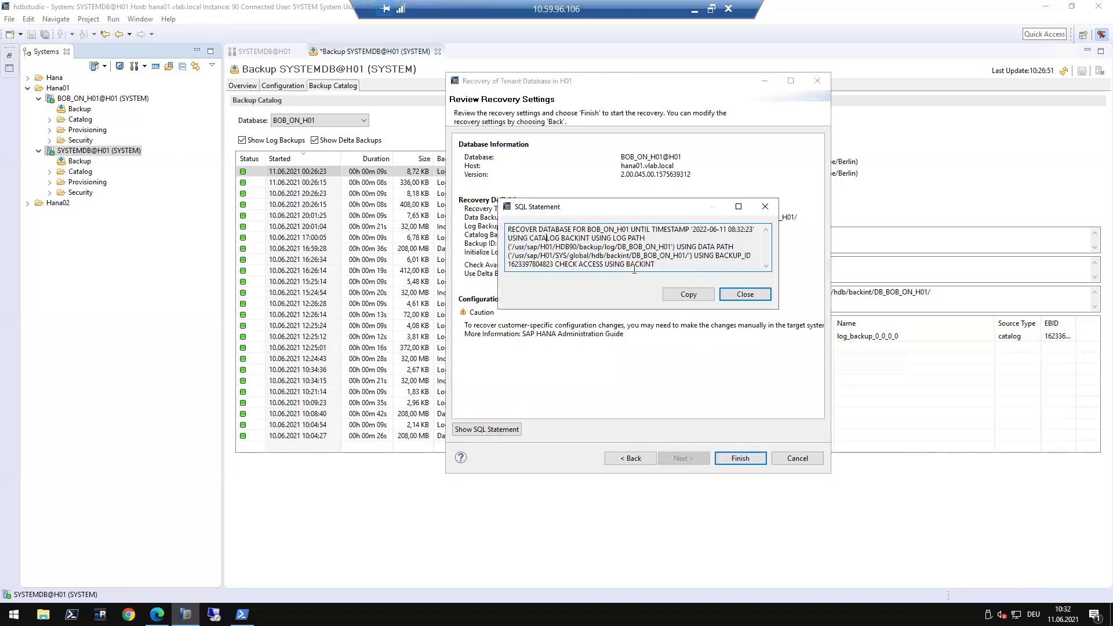
{"action": "left_click", "coordinate": [745, 294]}
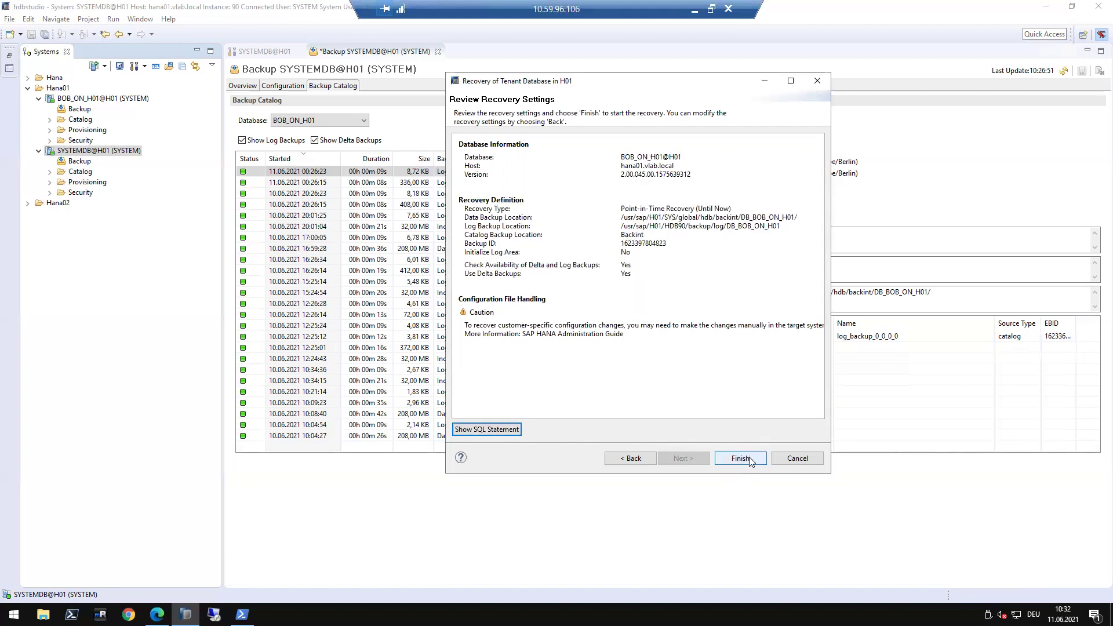
{"action": "left_click", "coordinate": [749, 457]}
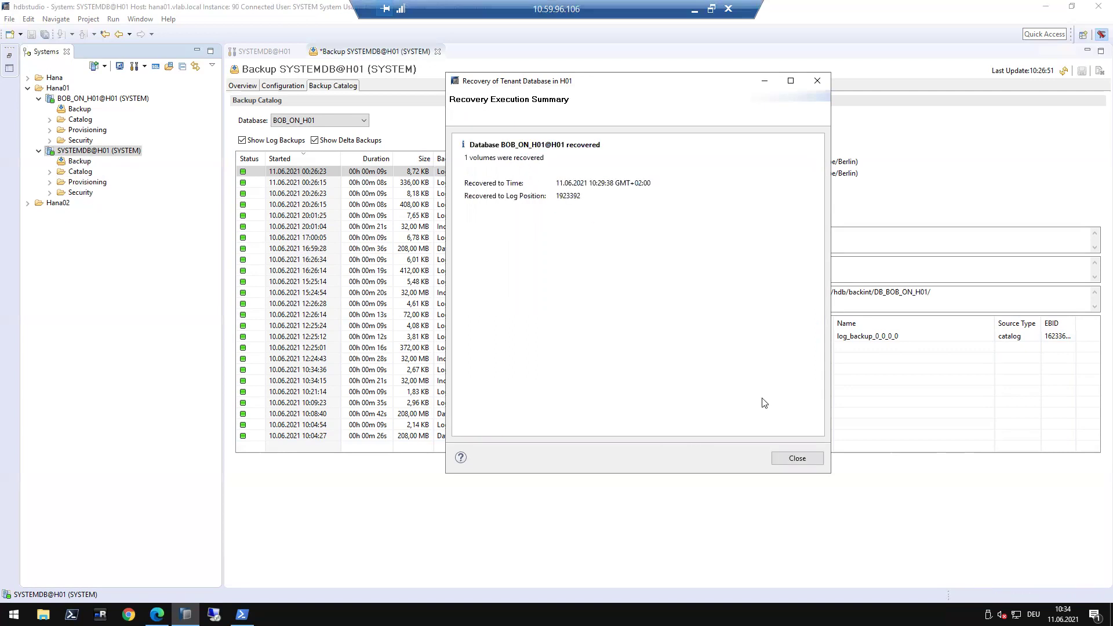
{"action": "left_click", "coordinate": [797, 458]}
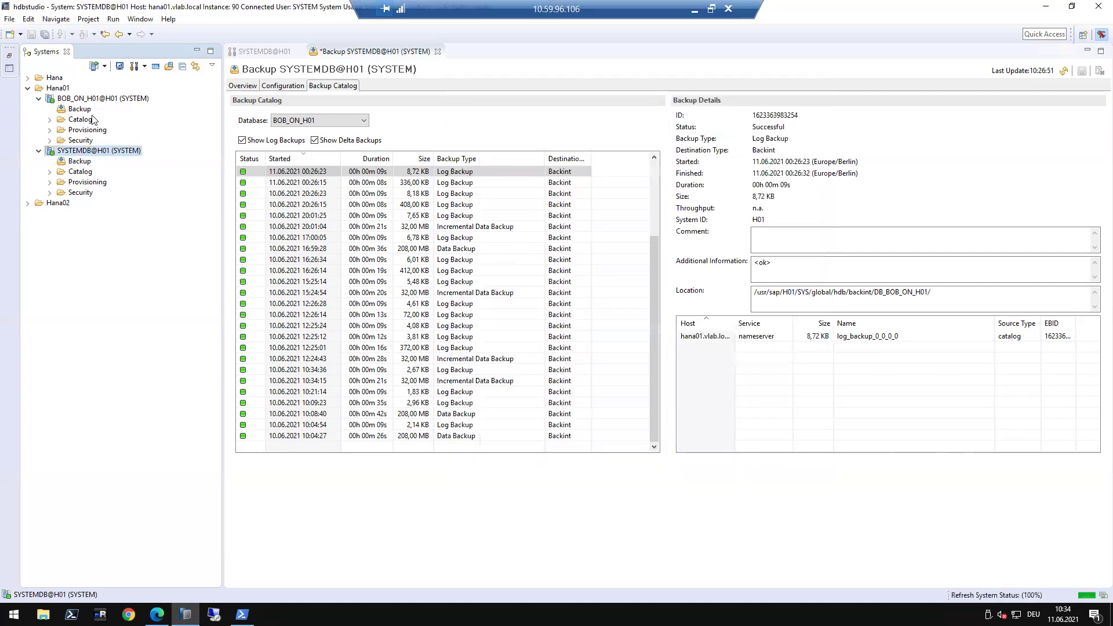
Run the query "select * from MyTable" in a new SQL console on BOB_ON_H01@H01
{"action": "right_click", "coordinate": [87, 98]}
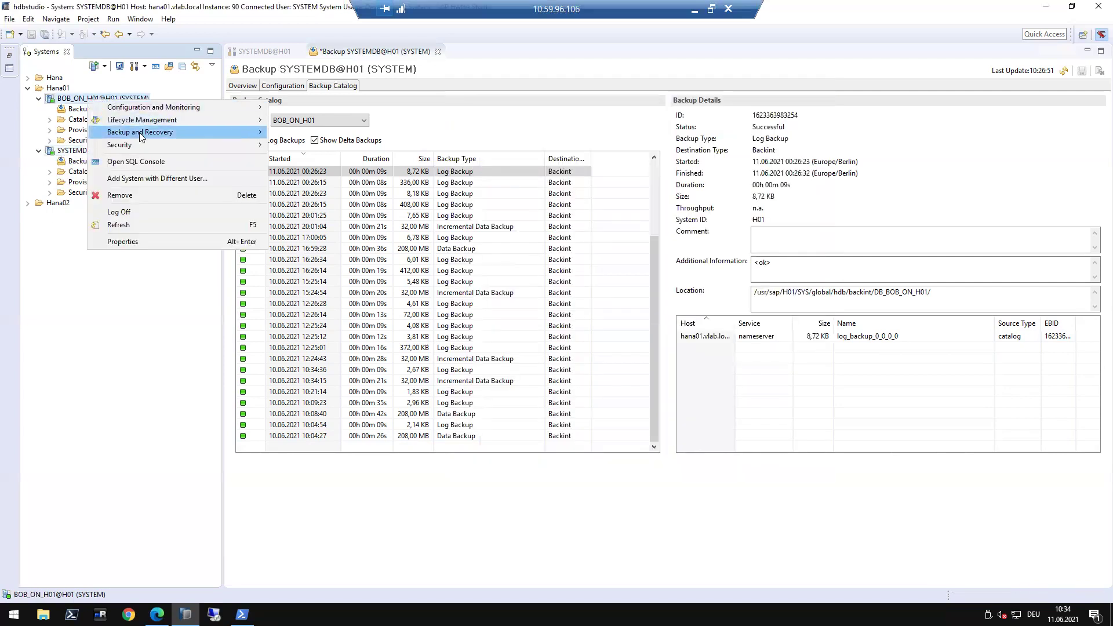
{"action": "left_click", "coordinate": [147, 162]}
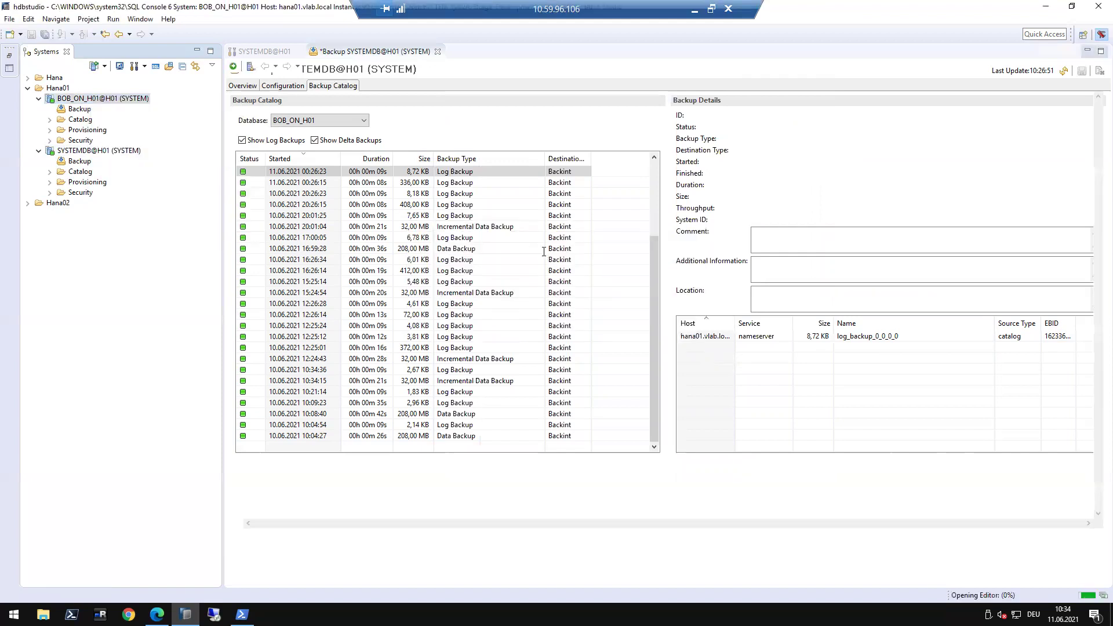
{"action": "type", "text": "s"}
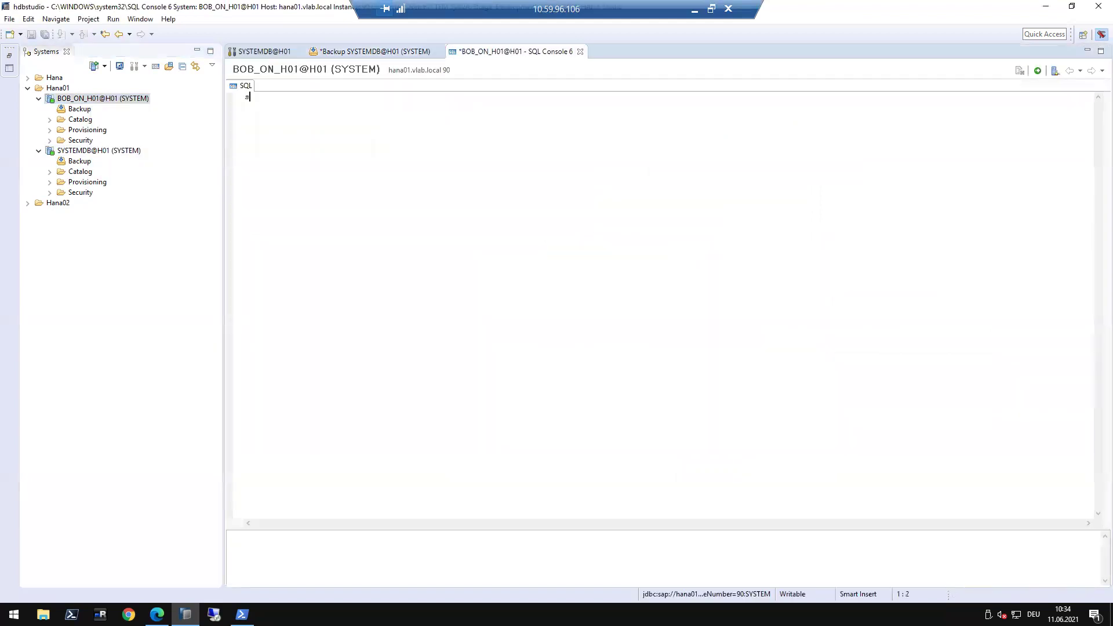
{"action": "type", "text": "elect * from MyTable"}
{"action": "left_click", "coordinate": [1037, 70]}
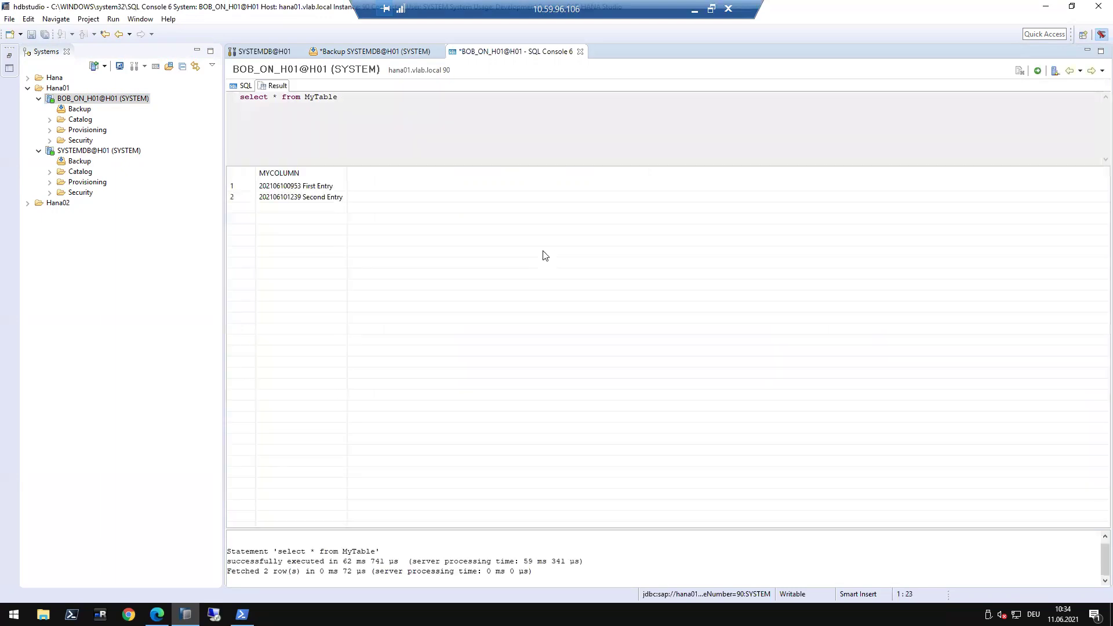